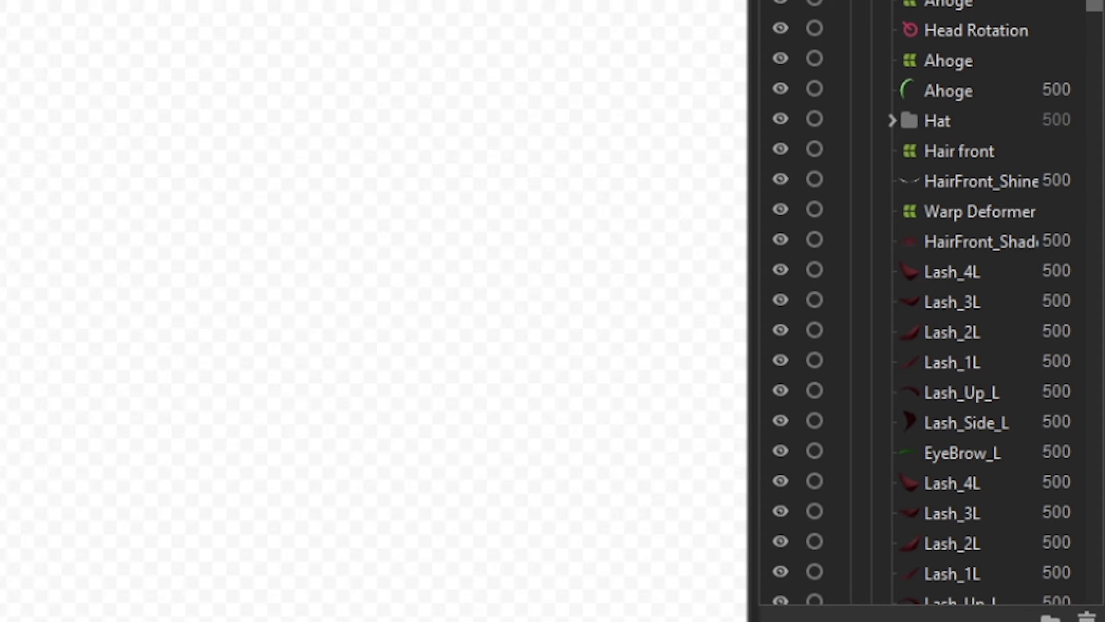
Step: Find the left-side eyelash parts in the Head part and select the Lash_Up_L mesh on the model
drag(1099, 111, 1100, 134)
drag(1092, 32, 1093, 99)
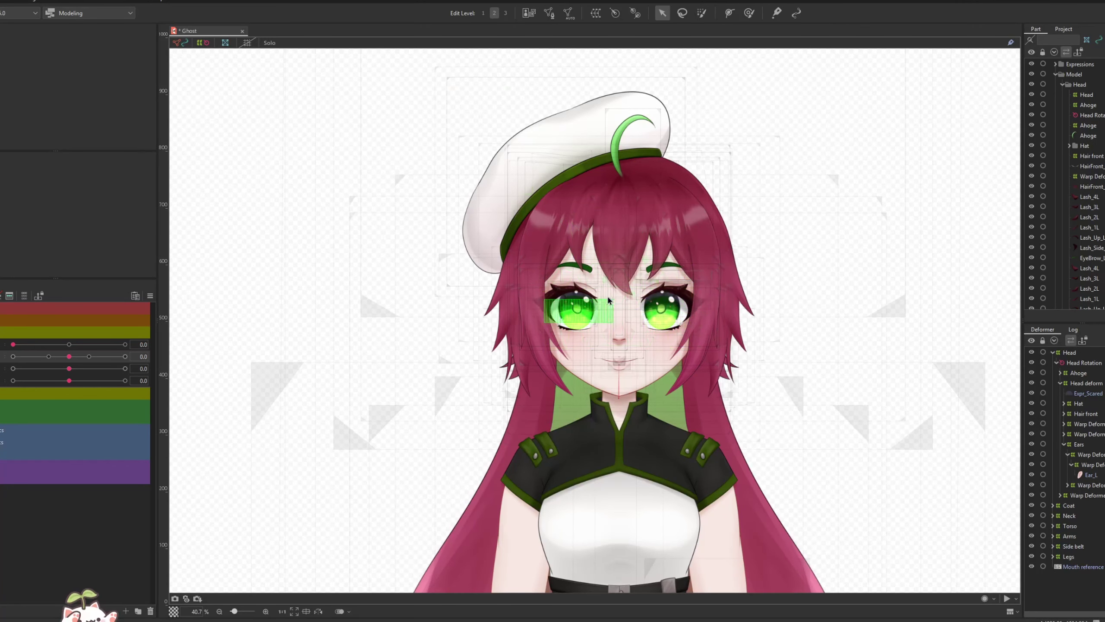
scroll(609, 300, up, 5)
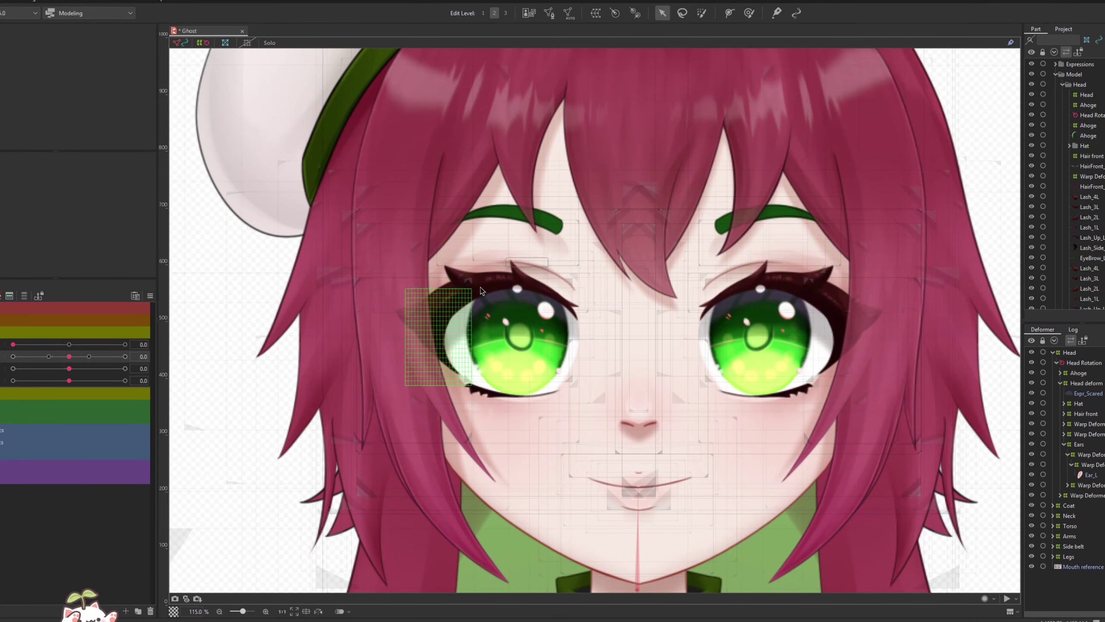
click(482, 288)
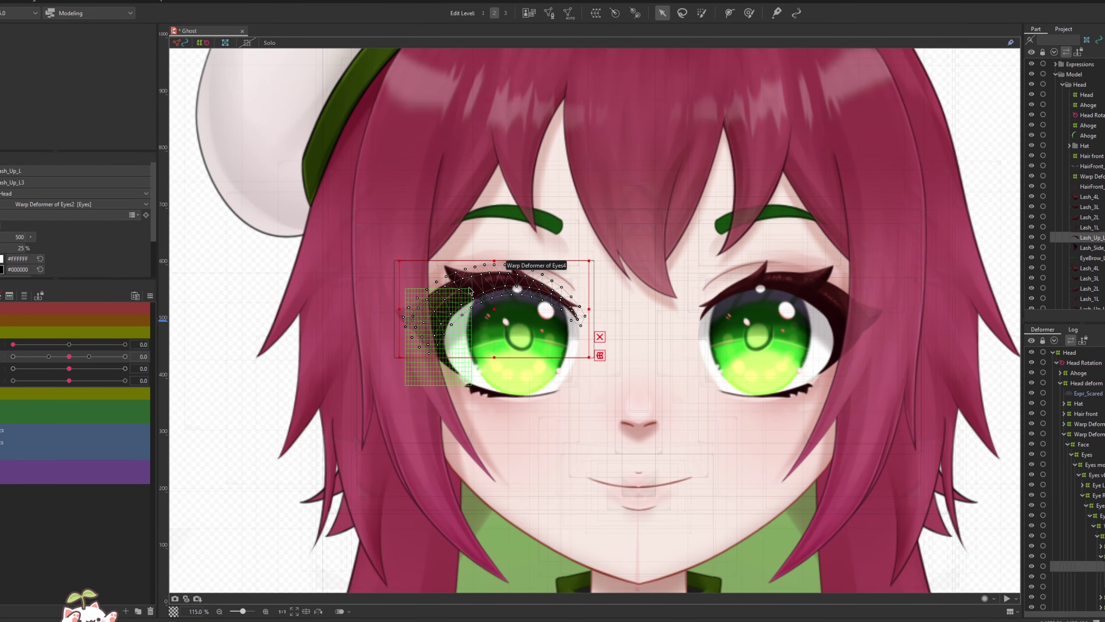
Step: Examine the other left lash parts and EyeBrow_L in the Head part one by one, and clear the selection
click(1093, 227)
click(1092, 207)
click(1092, 217)
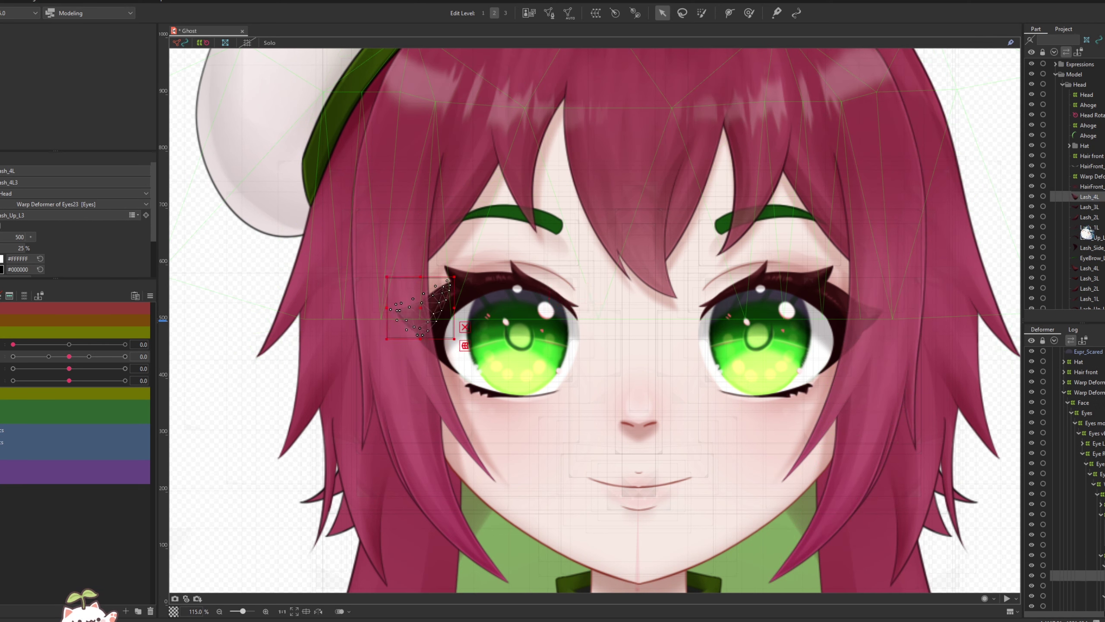
click(1092, 238)
click(1090, 247)
click(1090, 258)
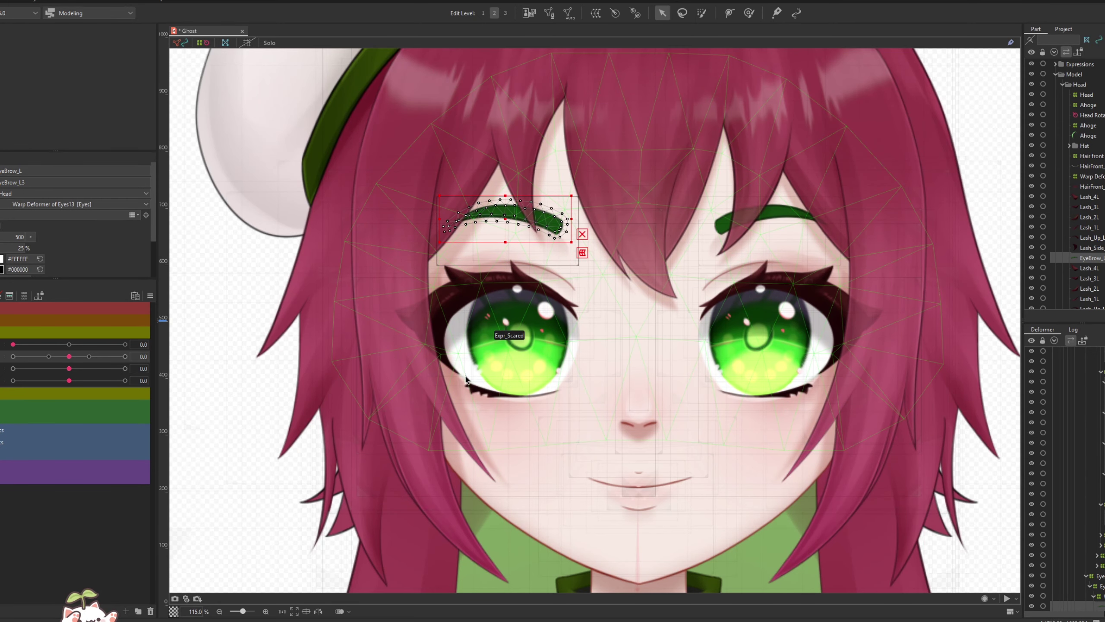
scroll(465, 377, down, 3)
scroll(534, 459, down, 1)
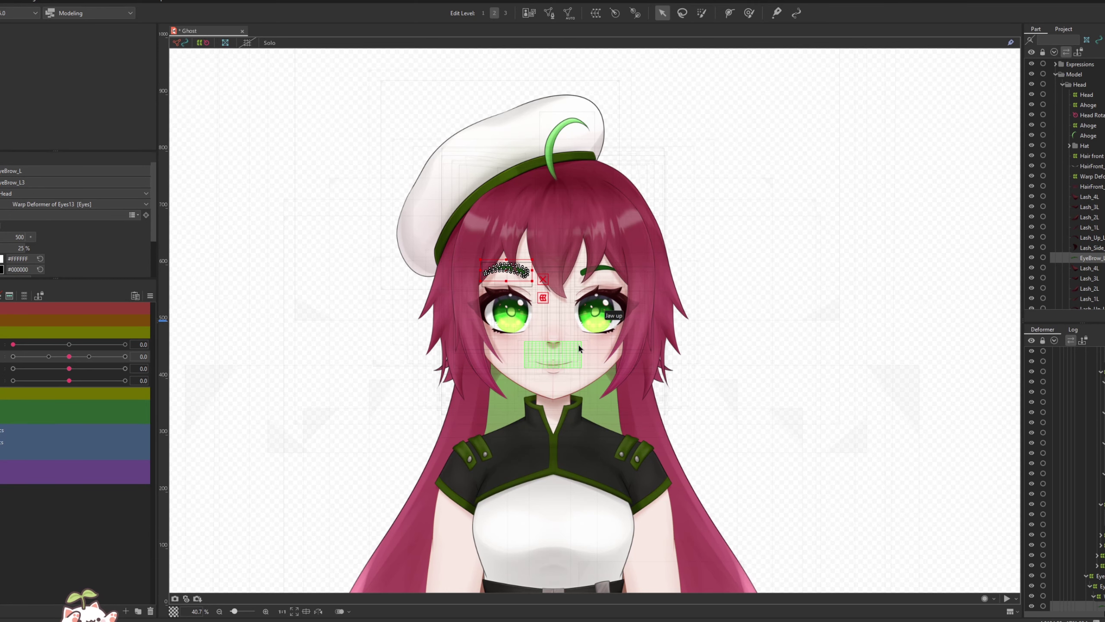
click(933, 295)
scroll(933, 295, down, 1)
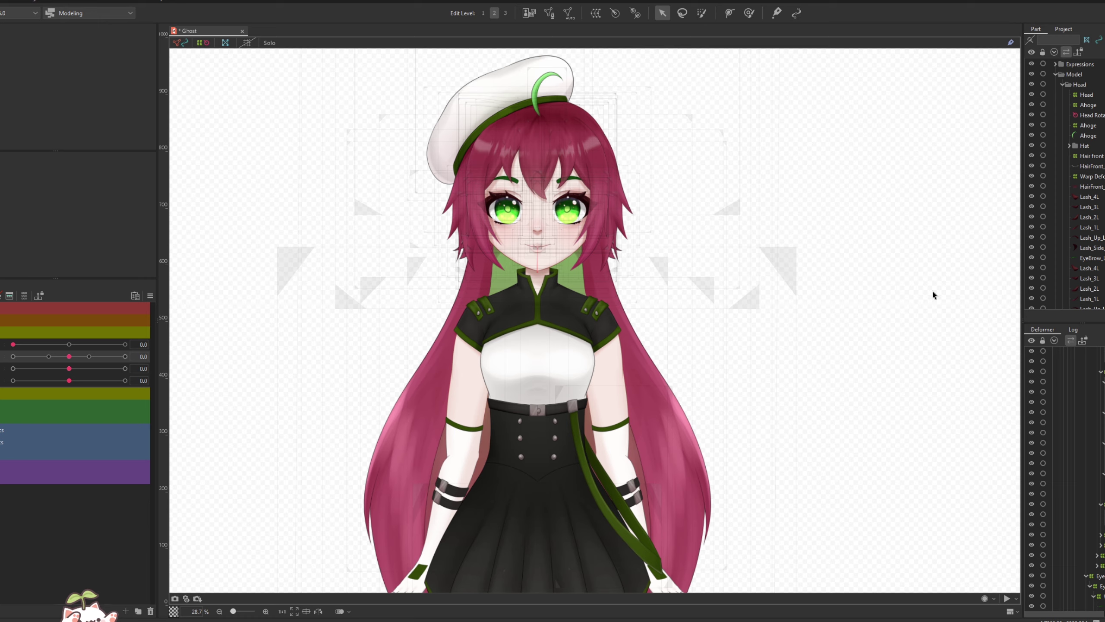
Step: Try to bring the PSD artwork file into the open Ghost model
drag(932, 289, 561, 206)
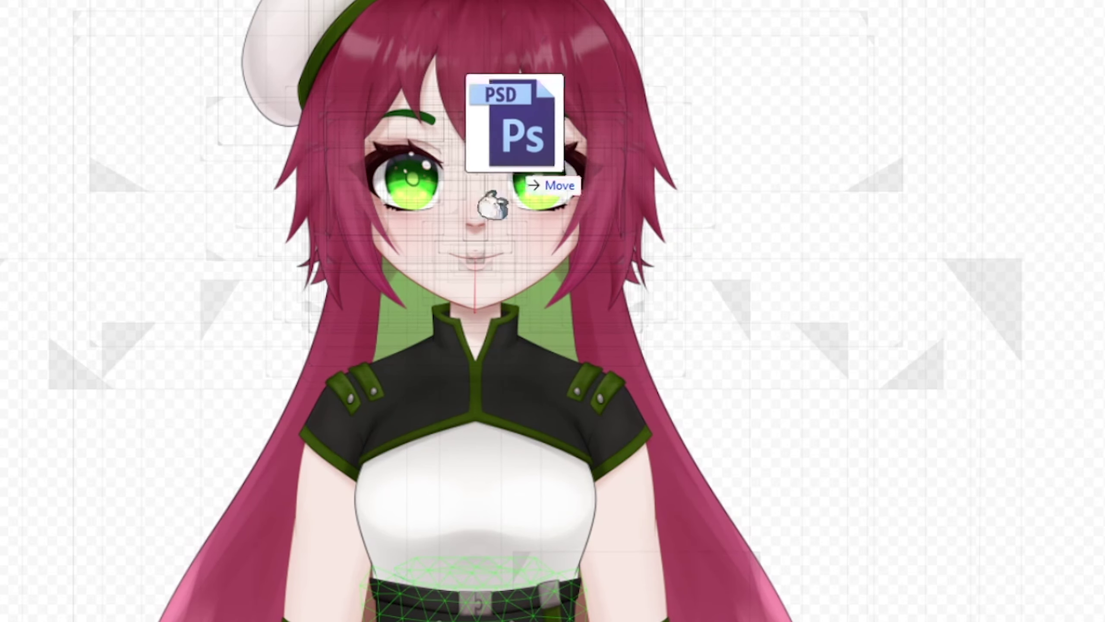
drag(490, 204, 566, 301)
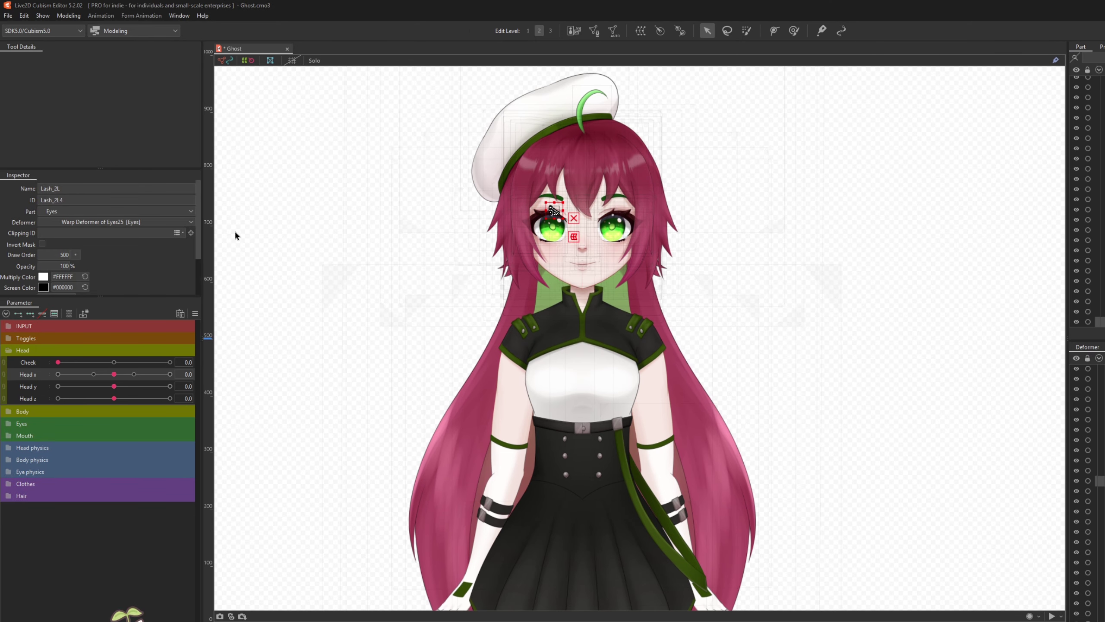
Step: Compare the IDs of the Lash_2L meshes in the Eyes and Head parts and check the Head copy's Clipping ID
double_click(95, 201)
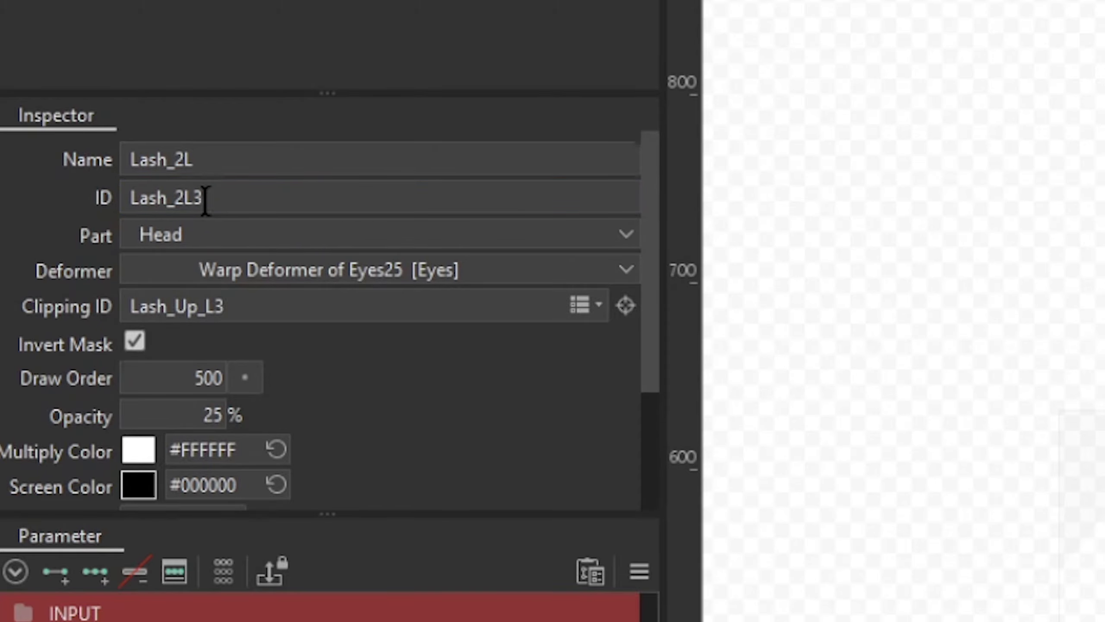
double_click(302, 312)
click(295, 310)
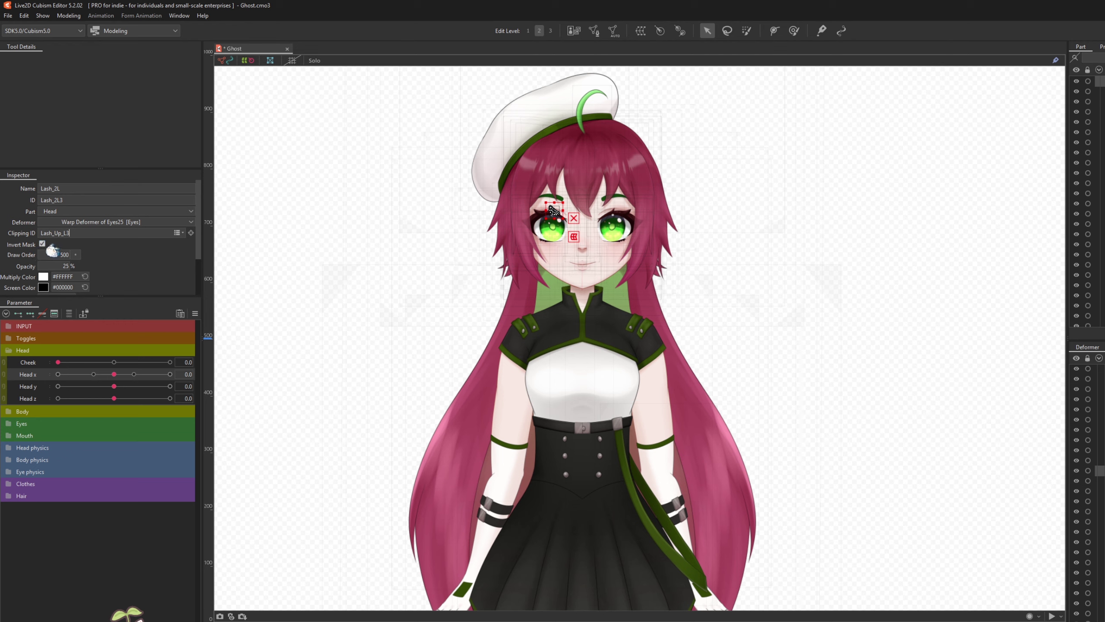
click(902, 421)
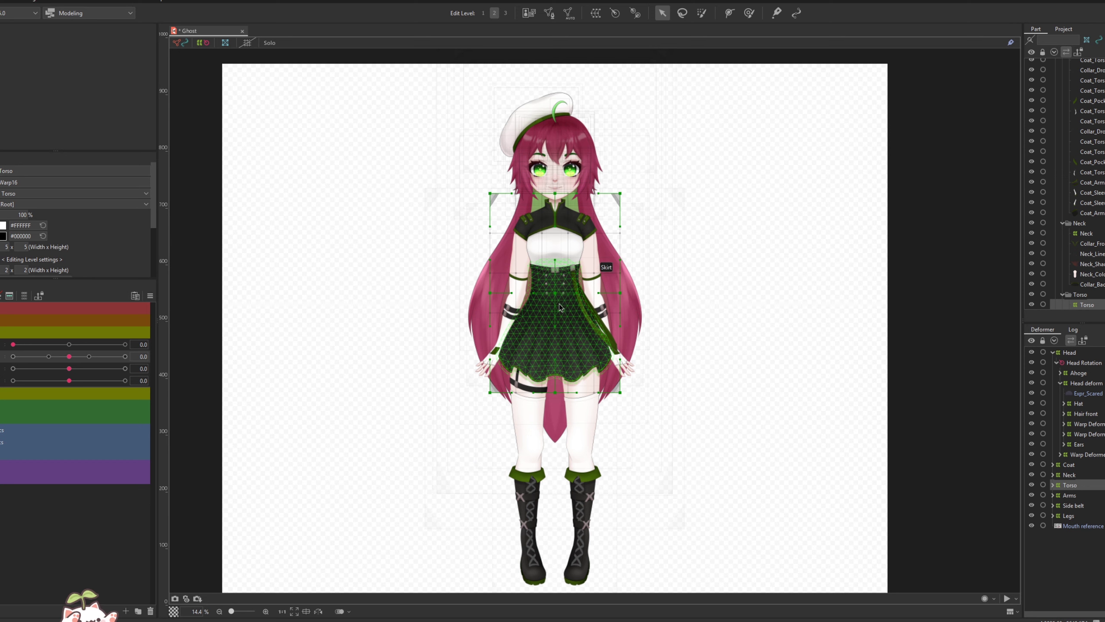
Step: Clear the Torso deformer selection and look through the Hair and Eye physics parameter groups
drag(555, 299, 515, 257)
click(680, 277)
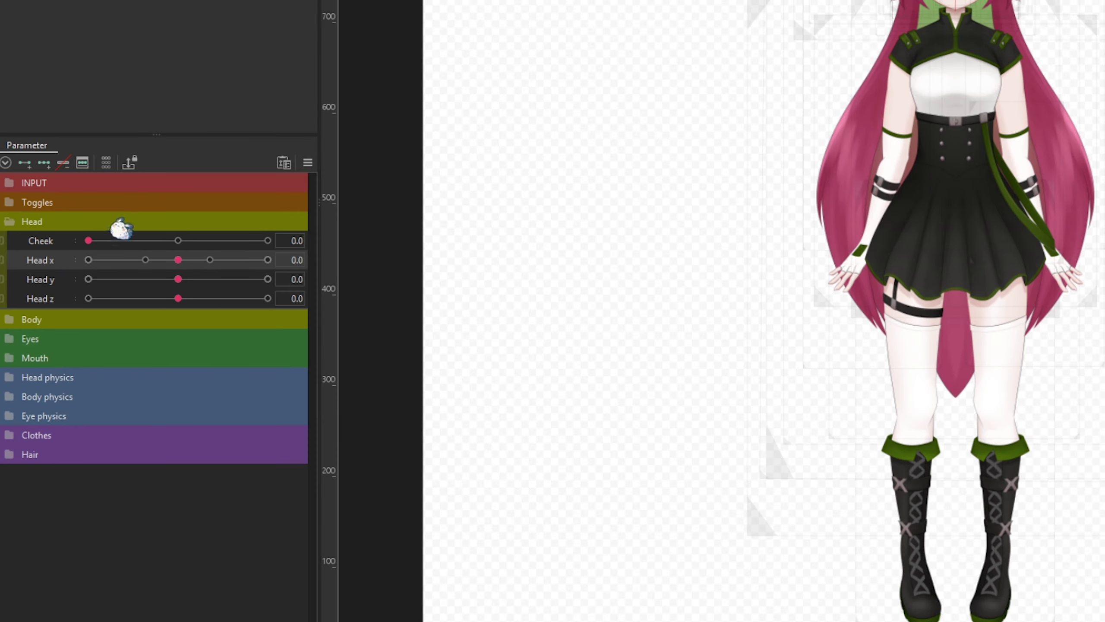
click(9, 457)
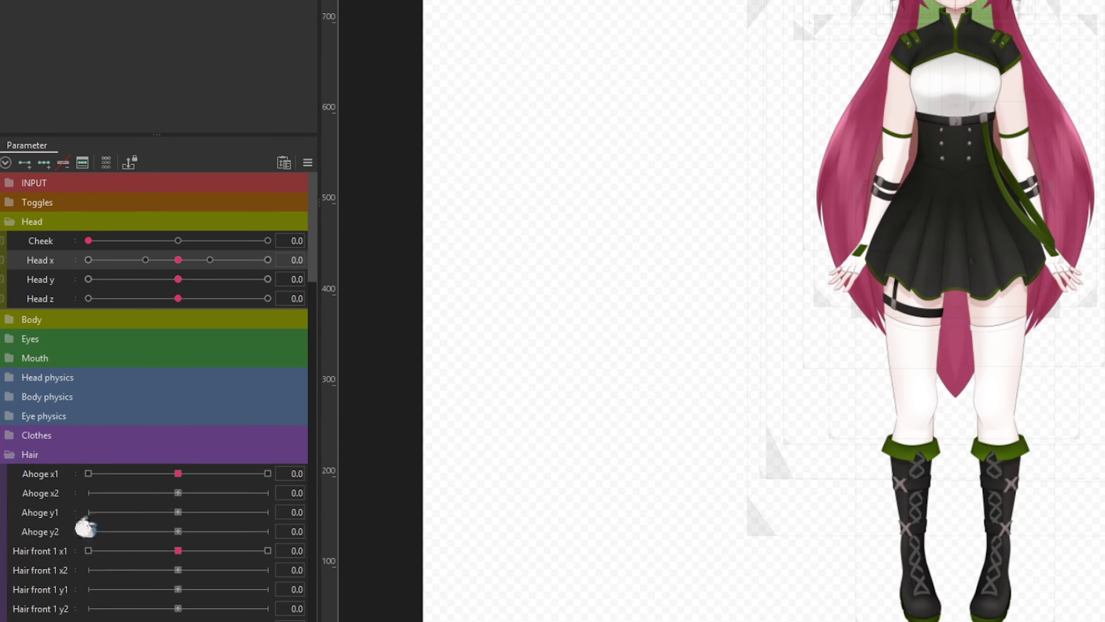
click(9, 454)
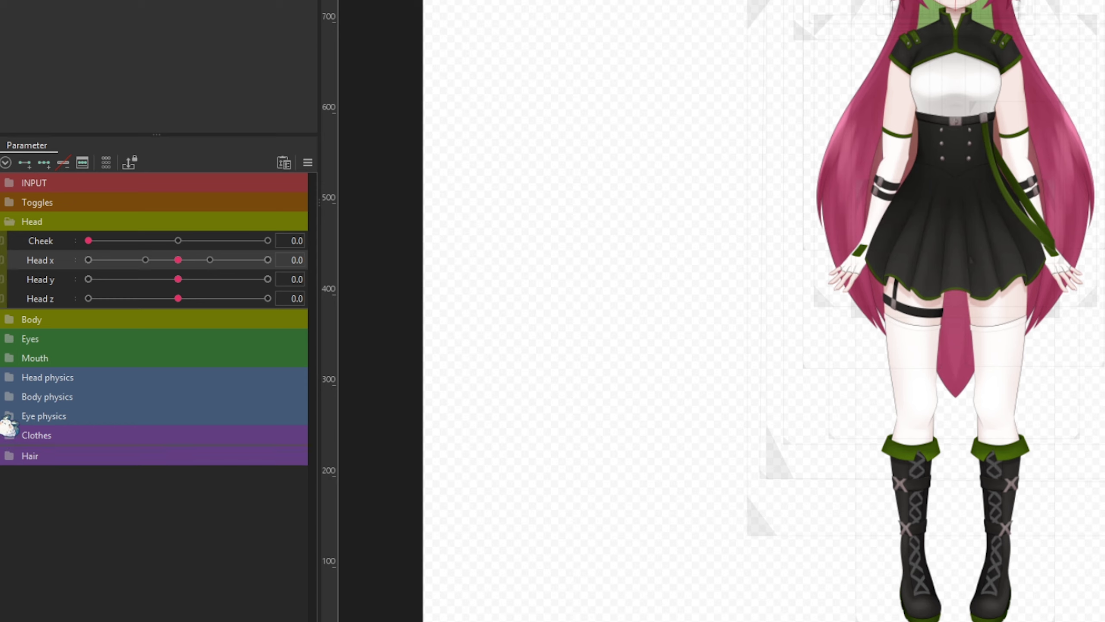
click(8, 416)
click(9, 418)
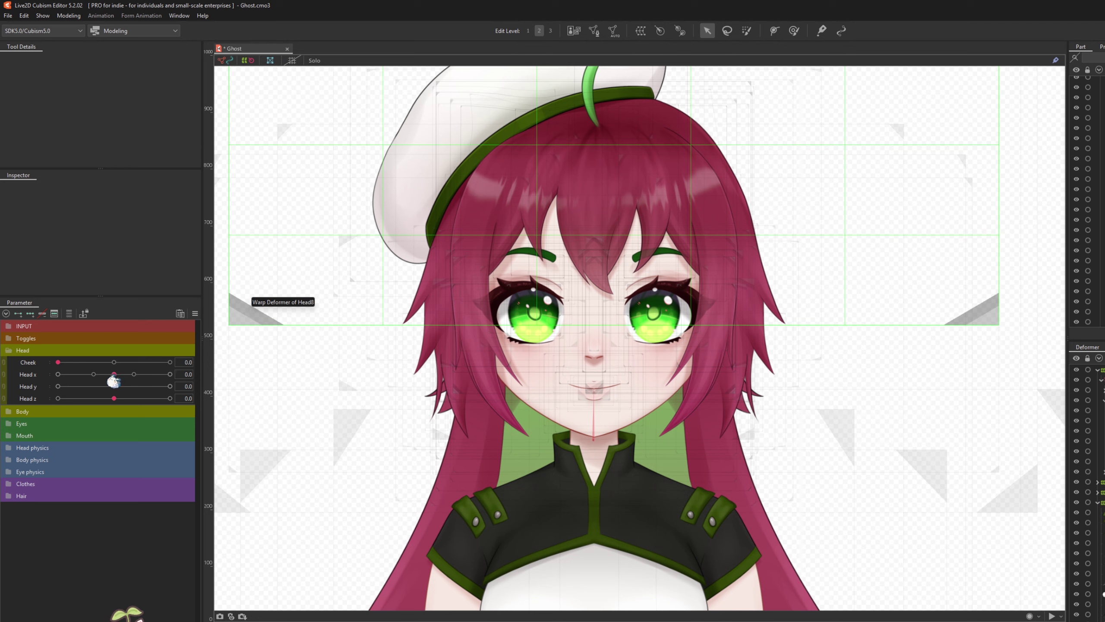
Step: Inspect the deformers linked to Head x and preview the Head deform warp with Head x at 30.0
click(114, 375)
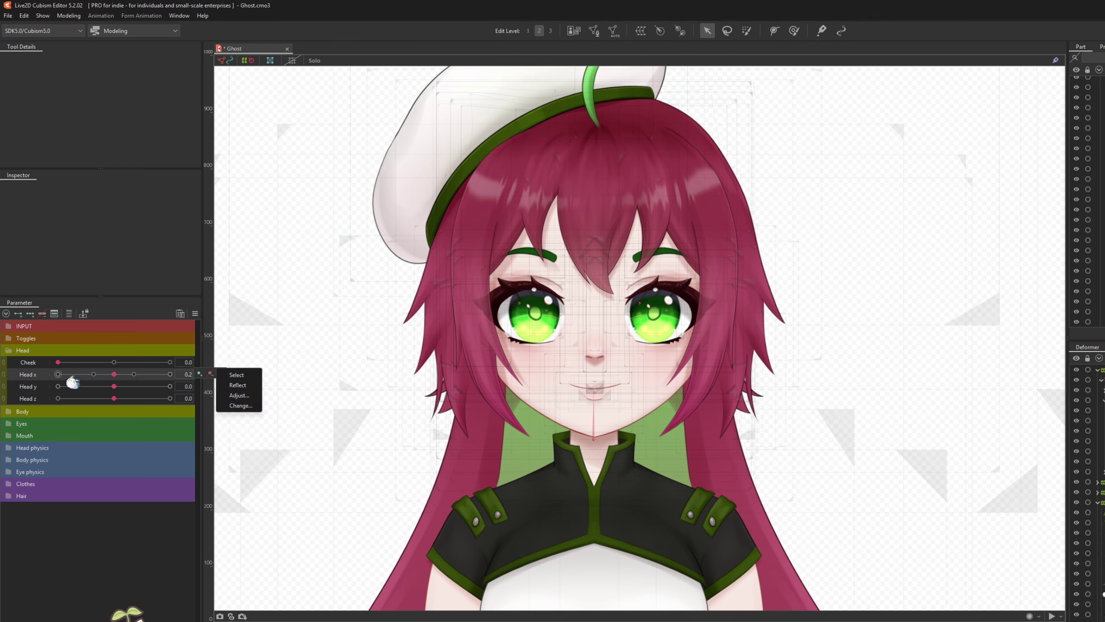
click(502, 297)
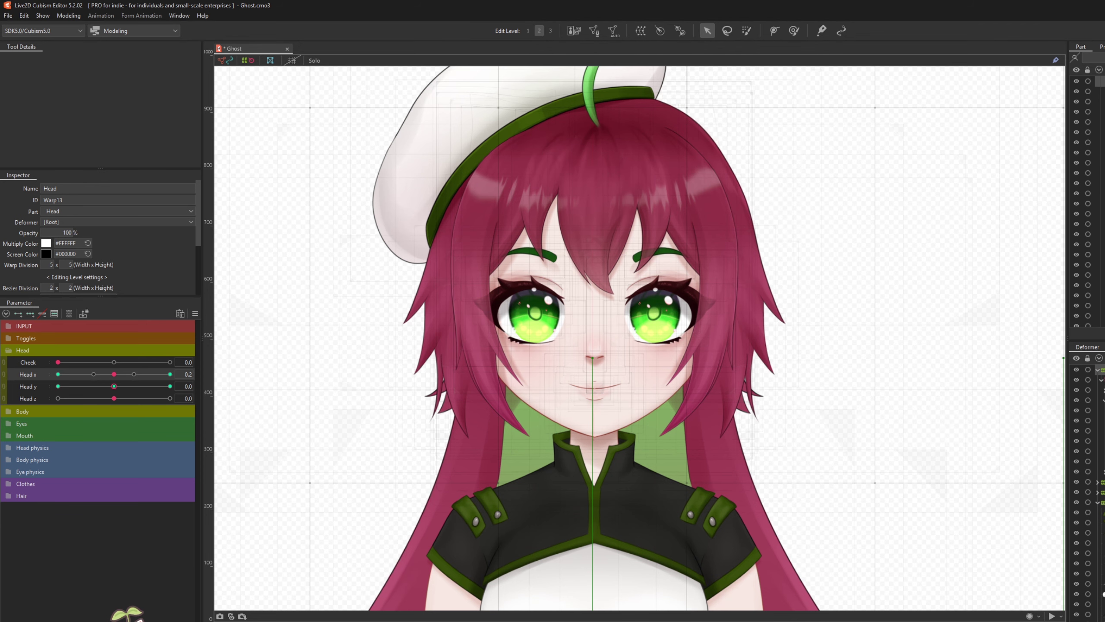
click(582, 363)
mouse_move(114, 374)
mouse_down()
mouse_move(99, 377)
mouse_move(163, 385)
mouse_move(114, 385)
mouse_up()
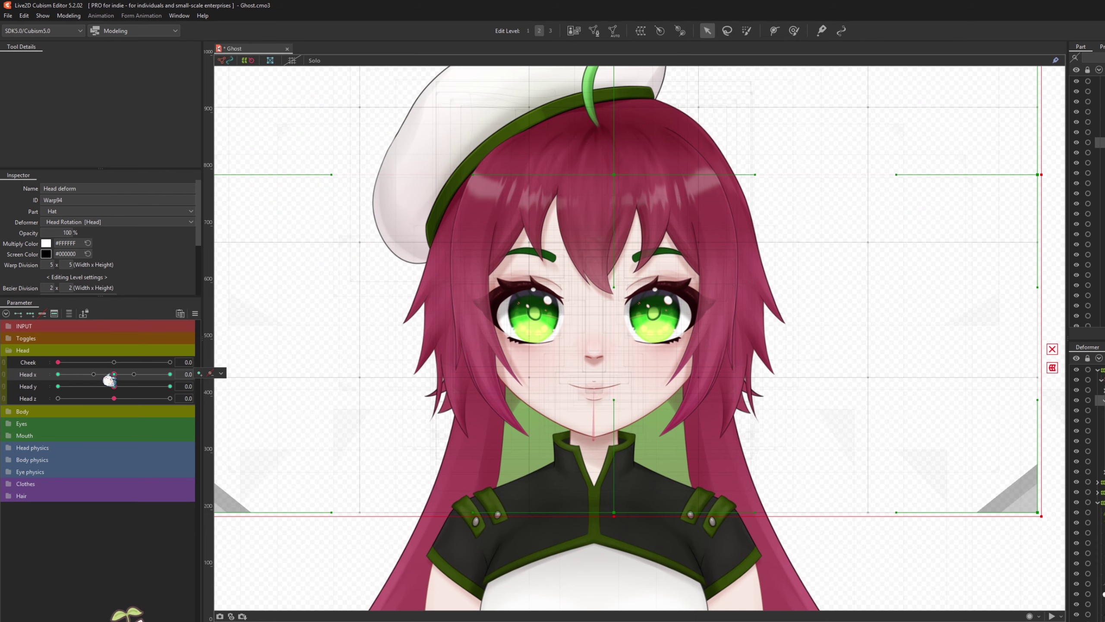
drag(420, 552, 206, 552)
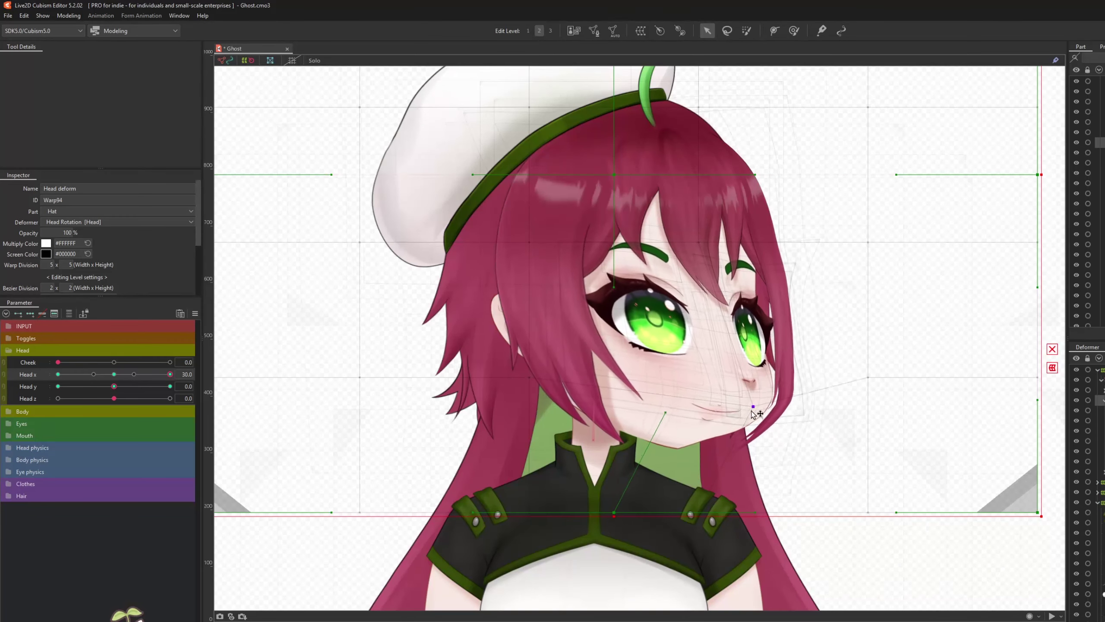
drag(168, 375, 144, 375)
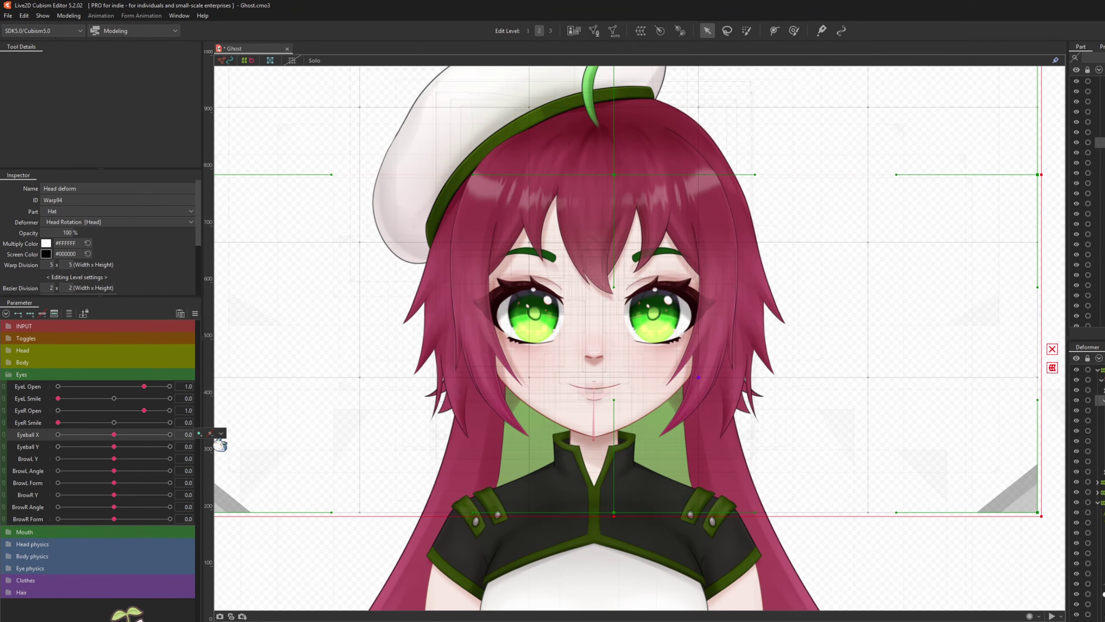
Step: Select all objects keyed to Eyeball X and combine Eyeball X with Eyeball Y into one two-axis parameter
click(221, 433)
scroll(658, 335, up, 3)
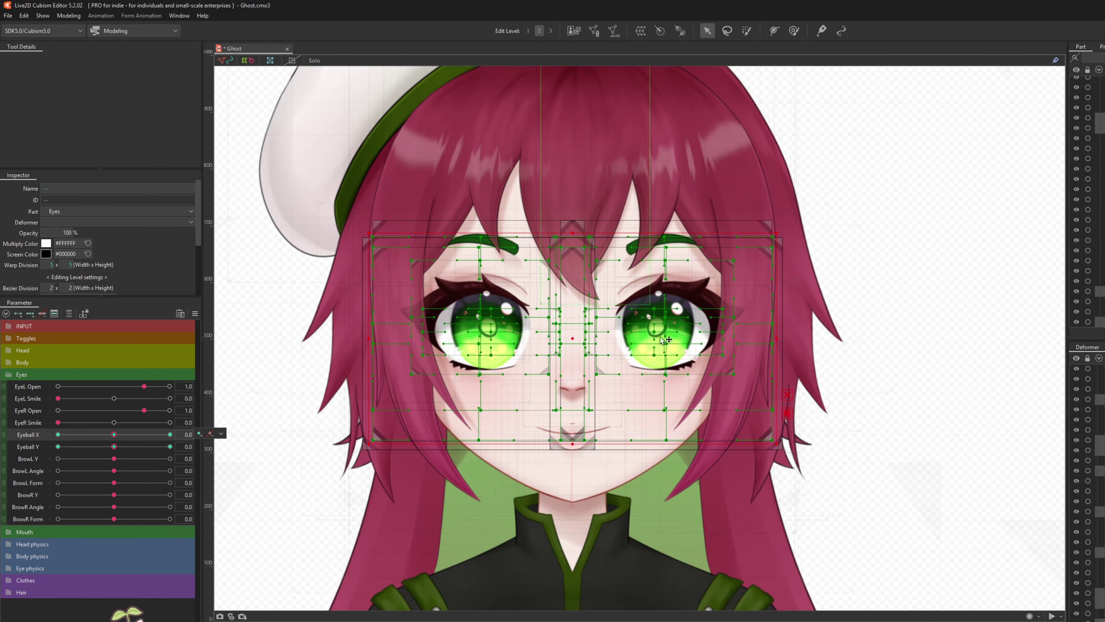
scroll(658, 335, up, 2)
drag(114, 435, 123, 457)
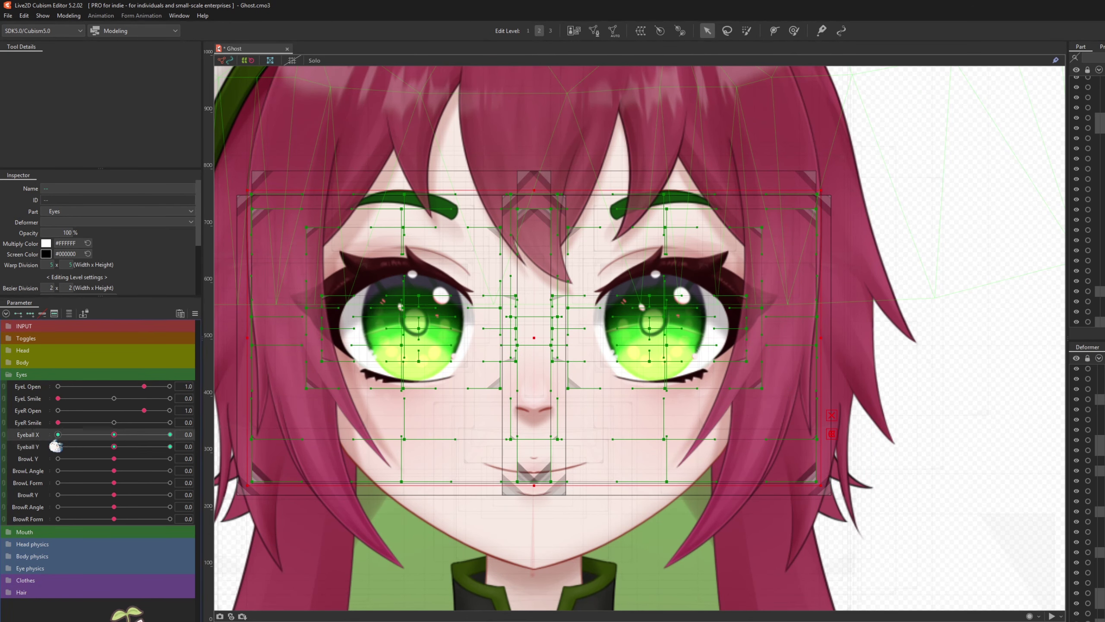
click(4, 435)
mouse_move(113, 450)
mouse_down()
mouse_move(43, 422)
mouse_move(114, 450)
mouse_up()
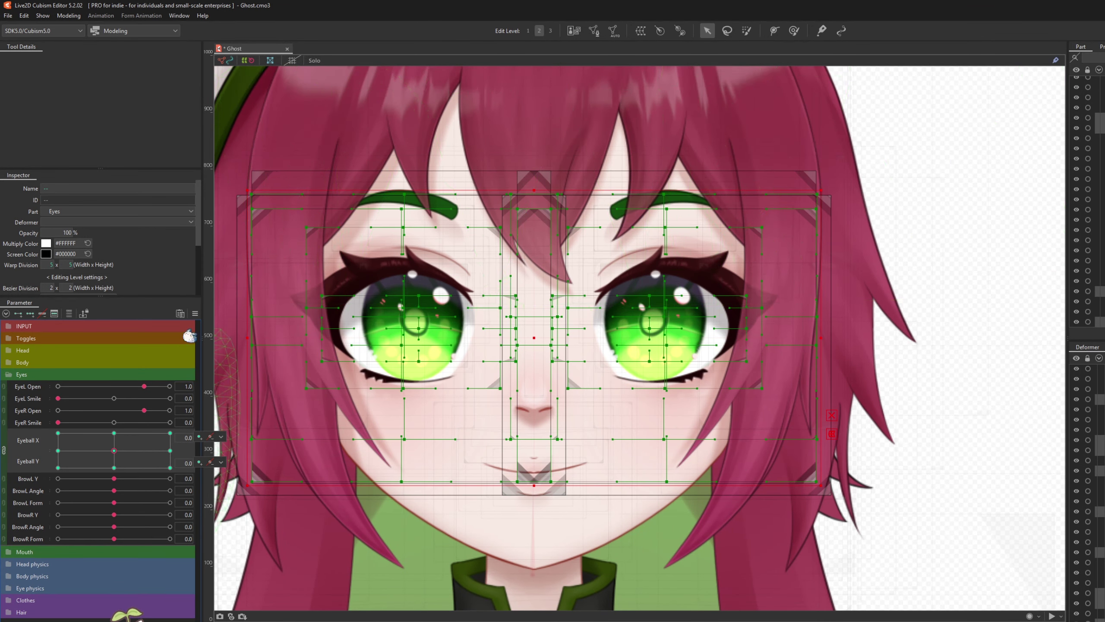
Step: Try Synthesize corners with Eyeball X as Parameter 1 and Eyeball Y as Parameter 2, without applying it
click(195, 314)
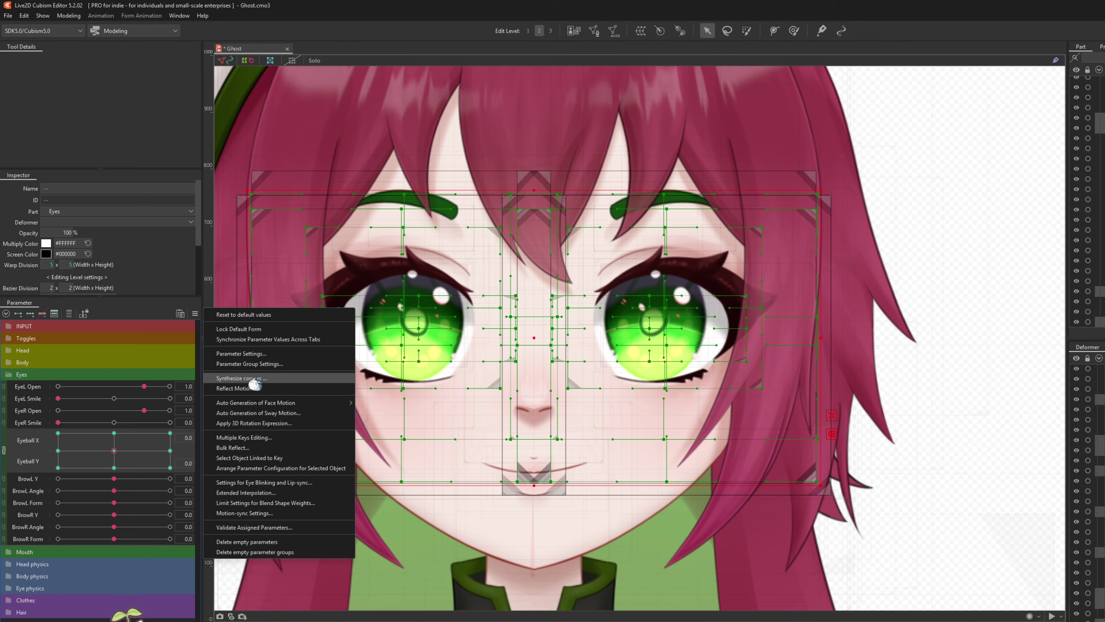
click(242, 378)
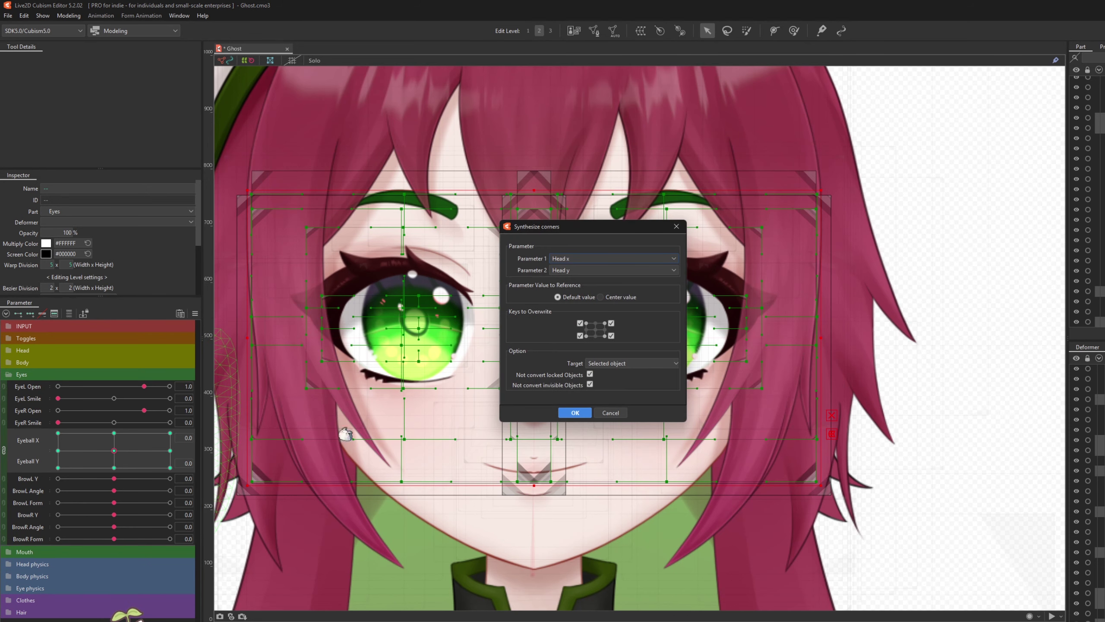
click(562, 270)
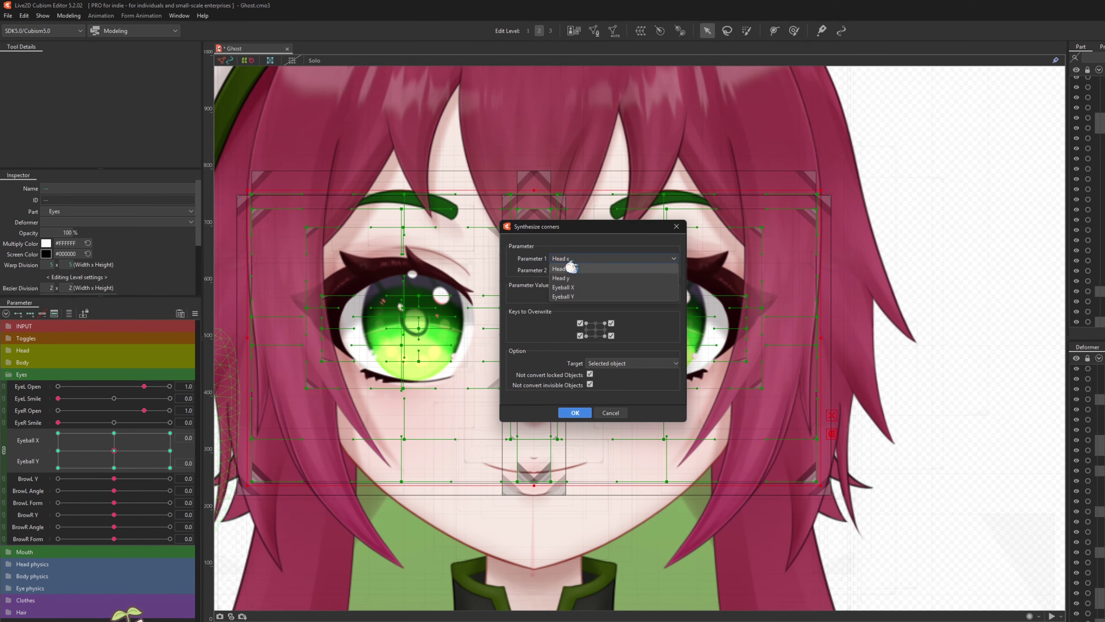
click(562, 287)
click(565, 270)
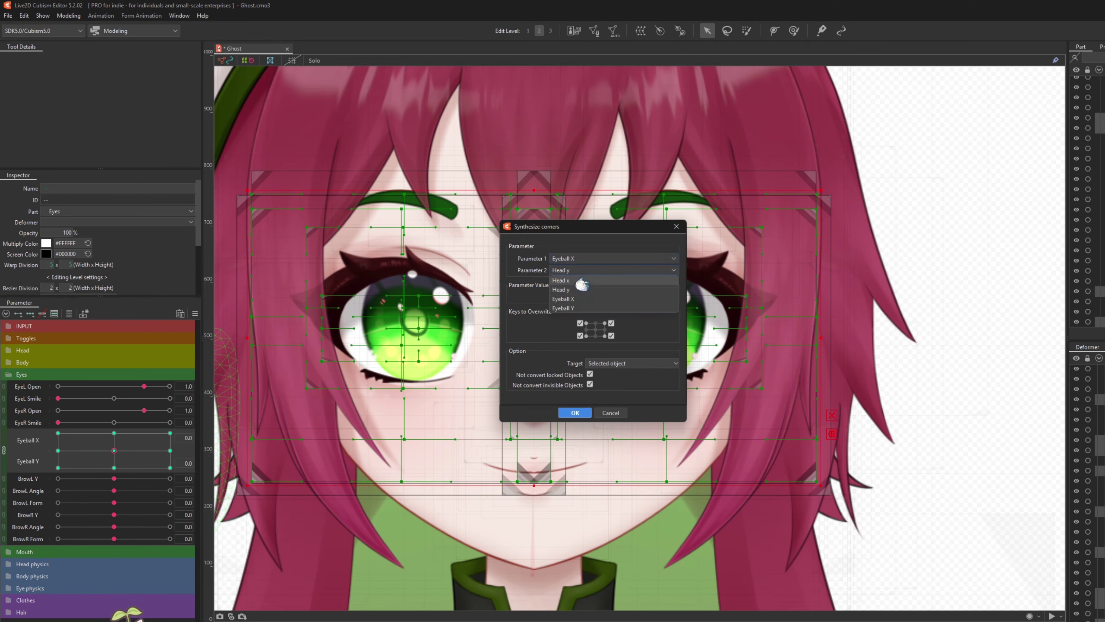
click(560, 317)
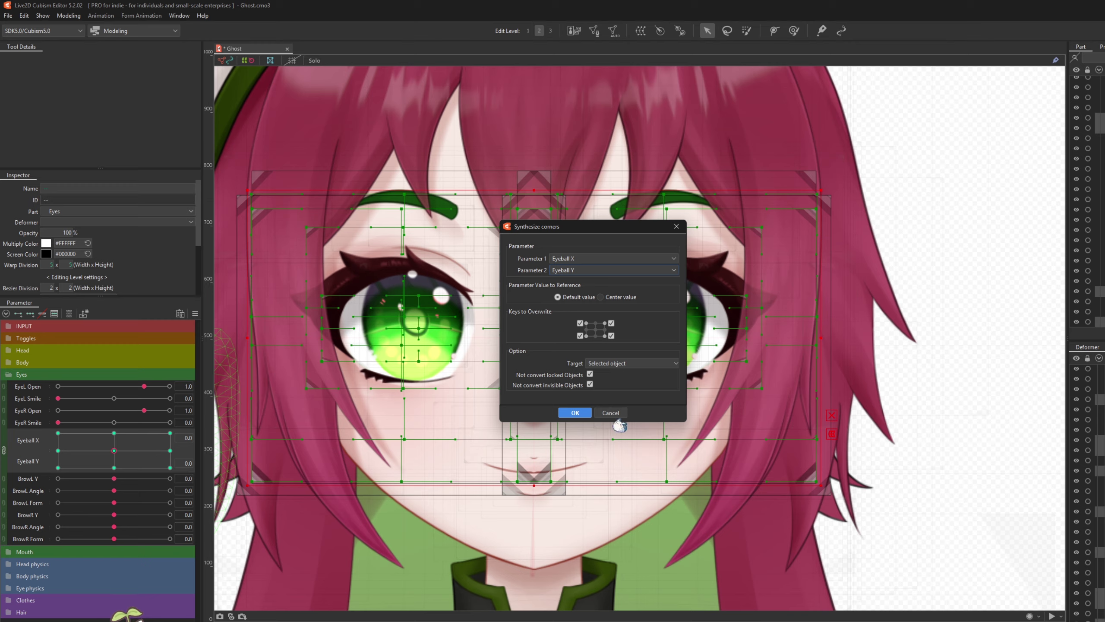
click(611, 413)
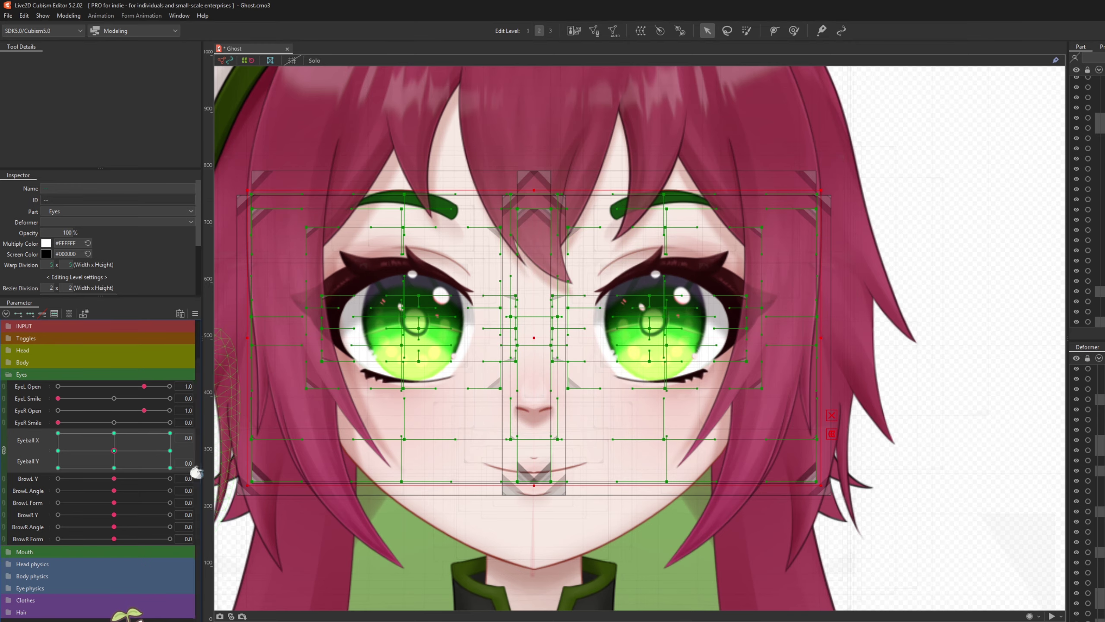
Step: Preview the eyes at the corner with Eyeball X 1.0 and Eyeball Y -1.0, and return both to 0.0
drag(114, 451, 118, 468)
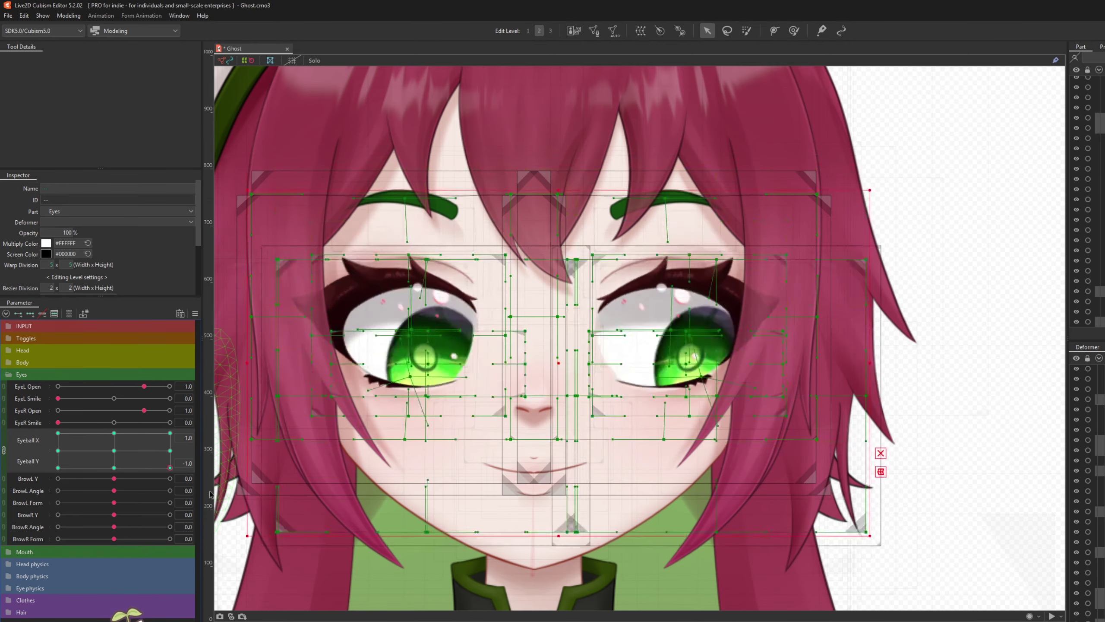
click(114, 451)
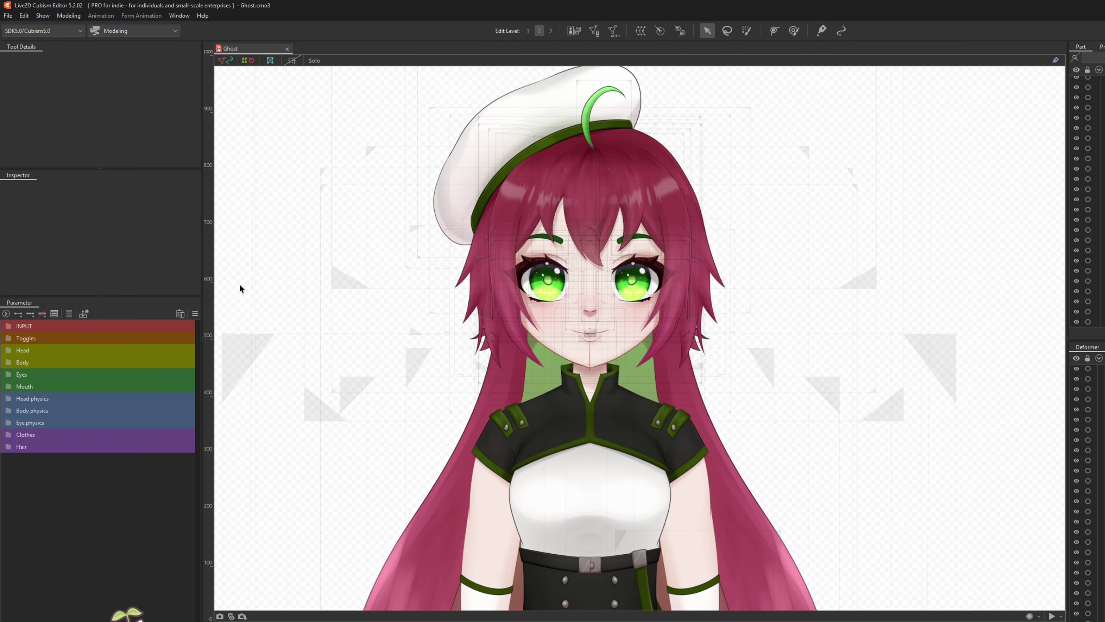
Step: Expand the Head physics parameter group and preview the hat's movement with Hat x1 at -30.0
click(8, 400)
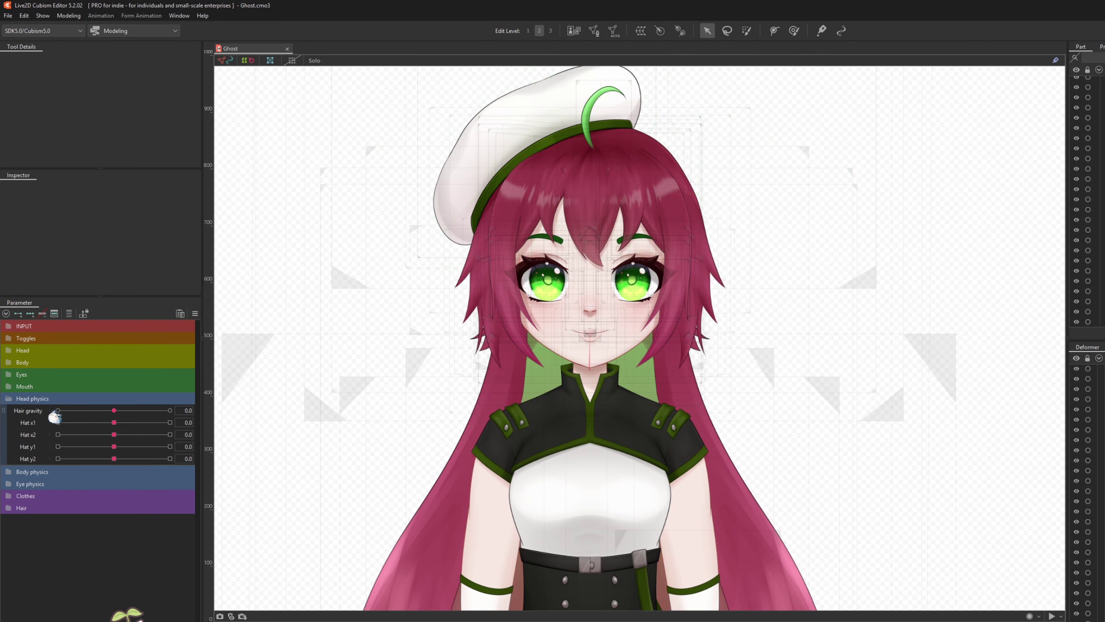
scroll(561, 451, down, 4)
scroll(527, 322, up, 6)
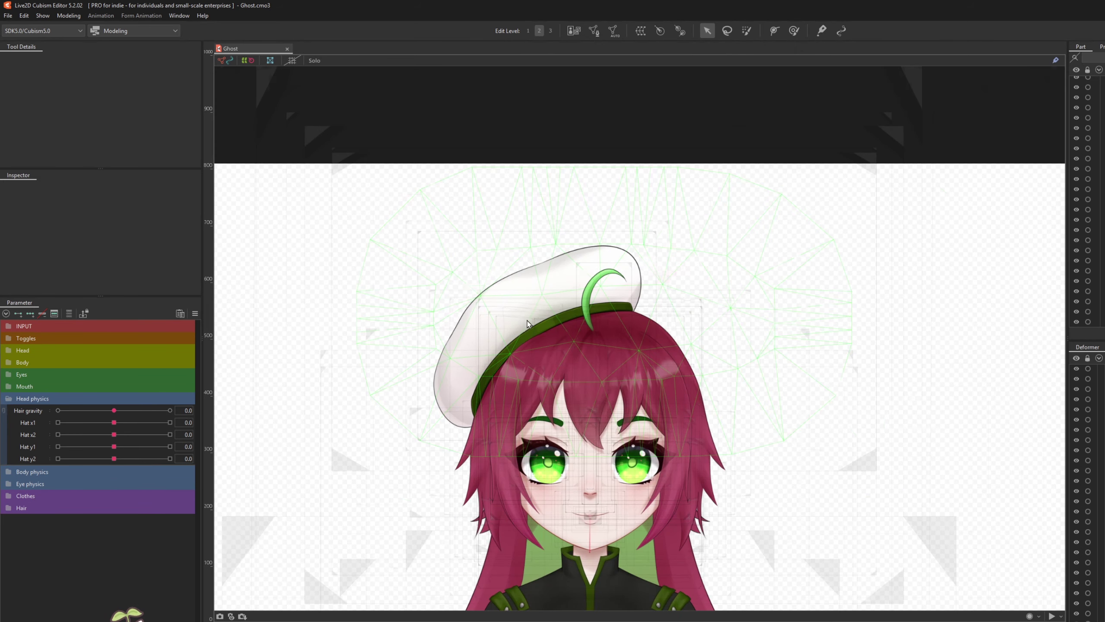
click(116, 433)
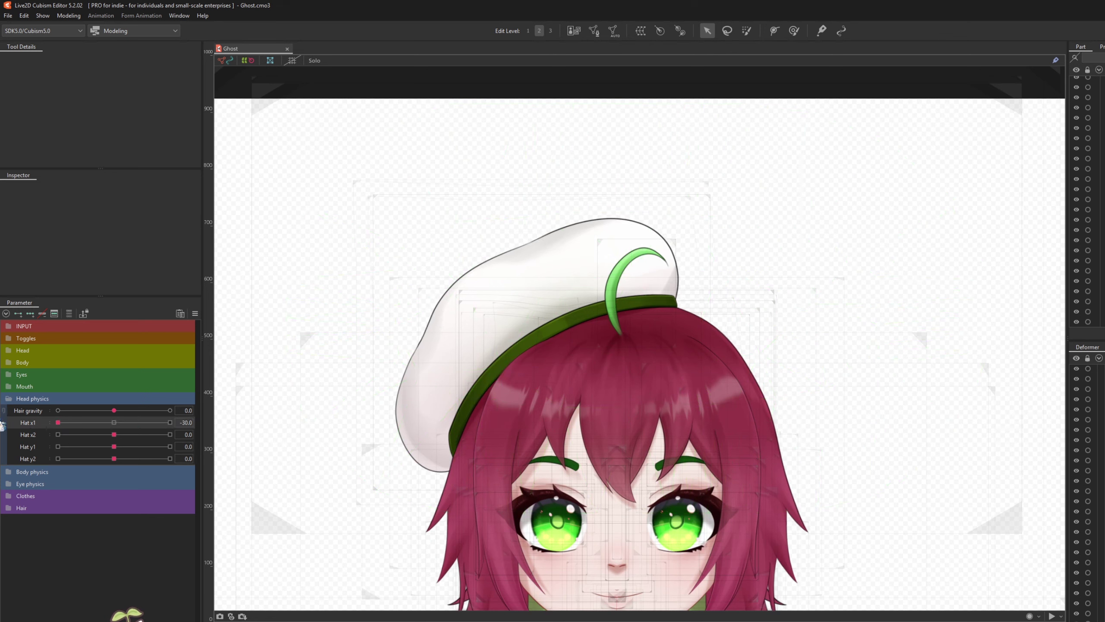
Step: Preview the hat's movement with Hat y1, return the hat parameters to 0.0, and open Physics Settings at the Hat x group
drag(114, 422, 116, 452)
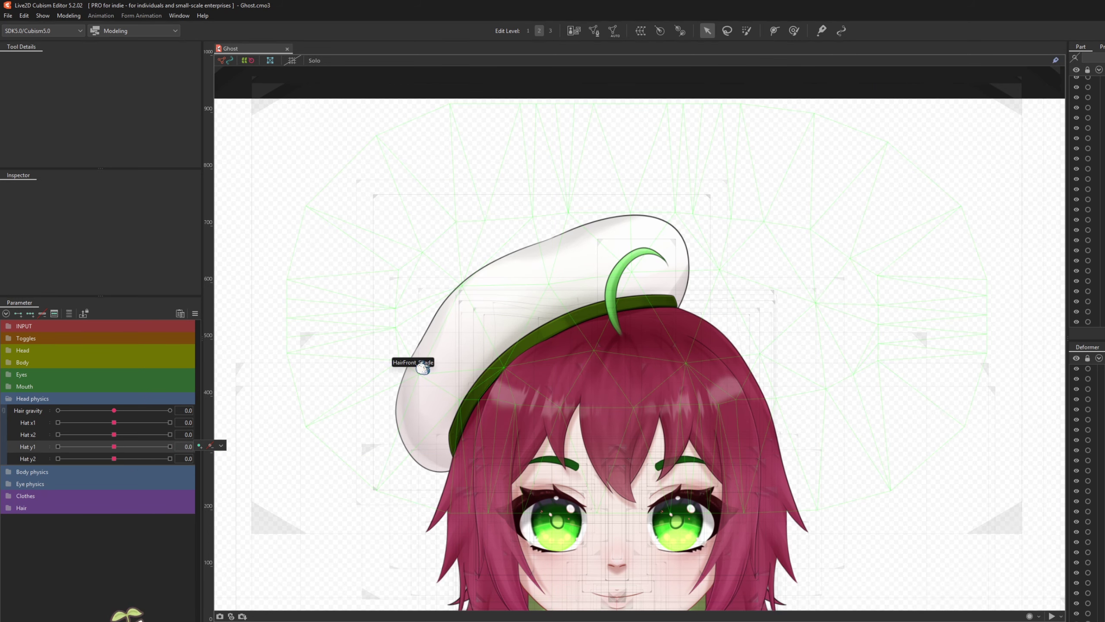
scroll(576, 209, down, 5)
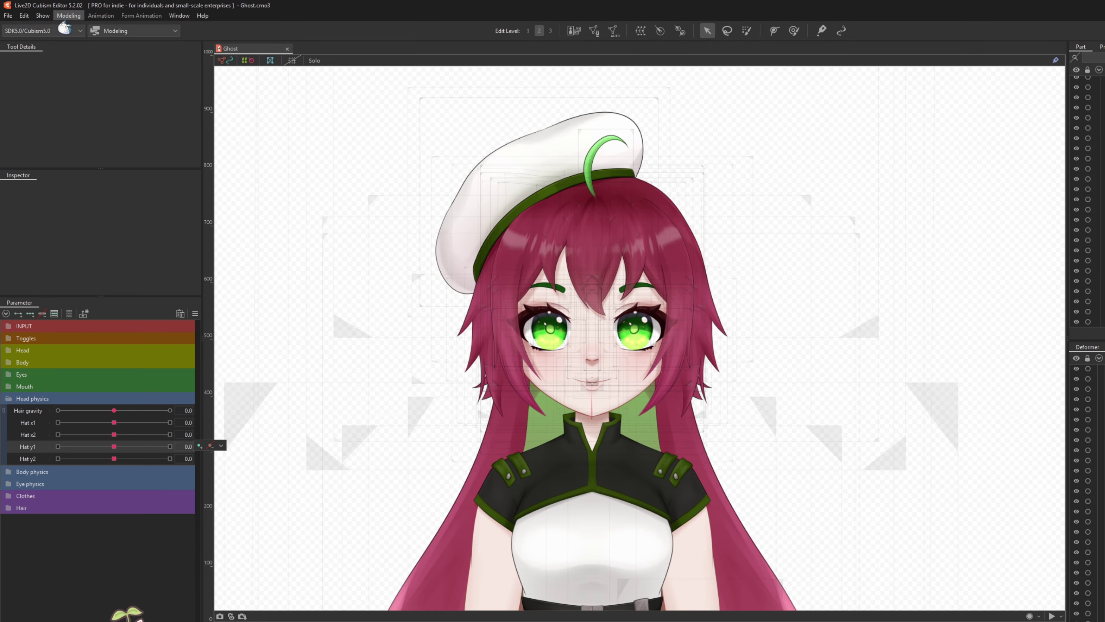
click(70, 17)
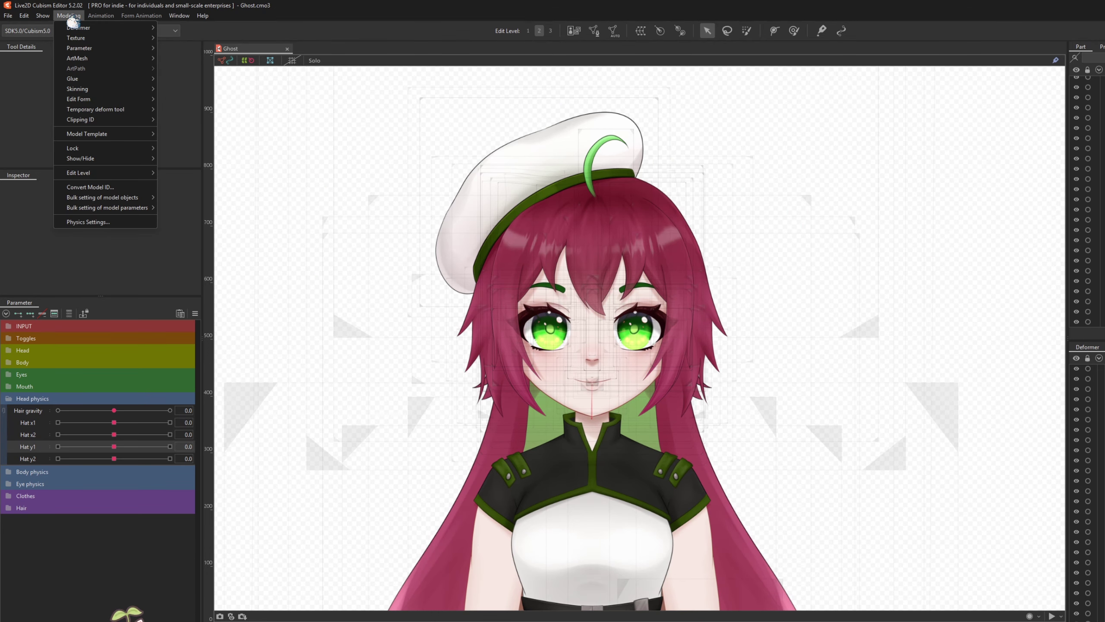
click(112, 223)
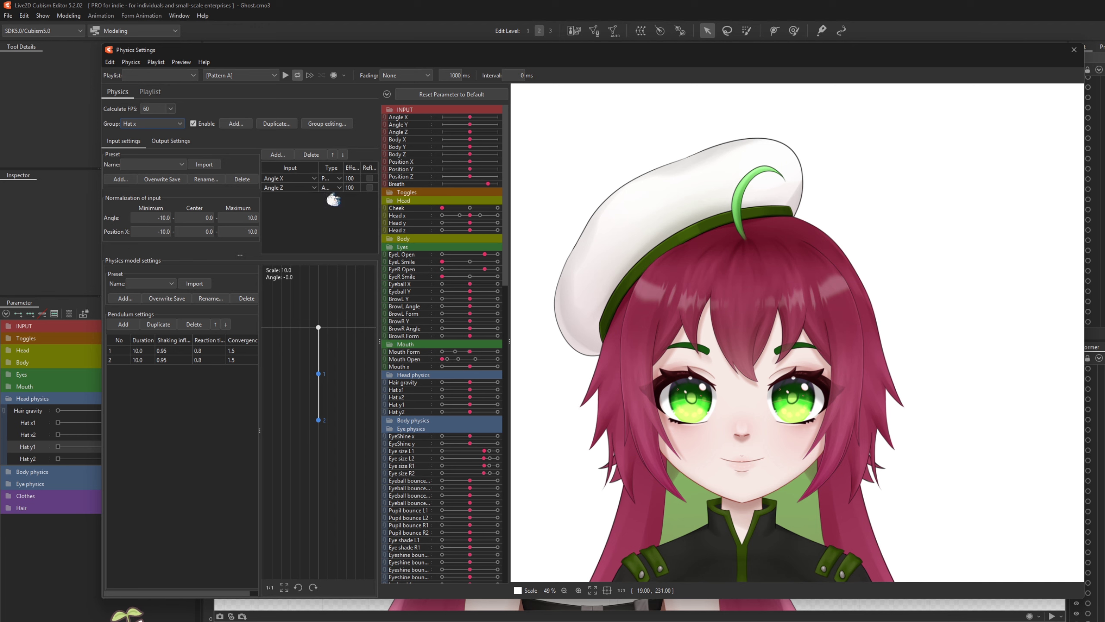
Step: Examine the Position X and Angle type options and the Angle X effectiveness among the Hat x group's inputs
click(338, 187)
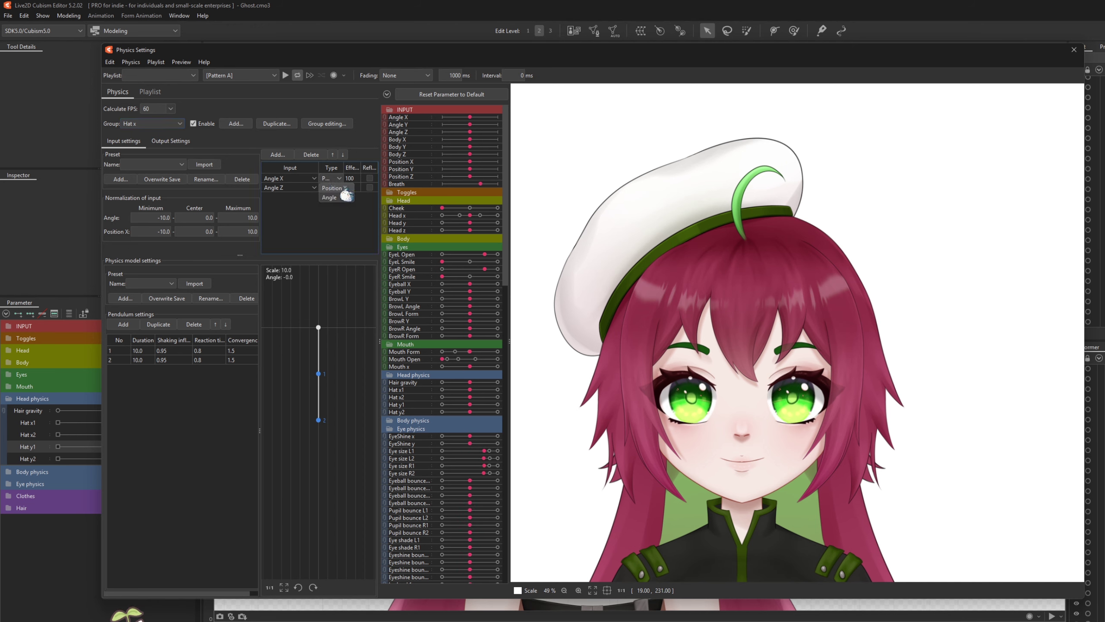
click(330, 198)
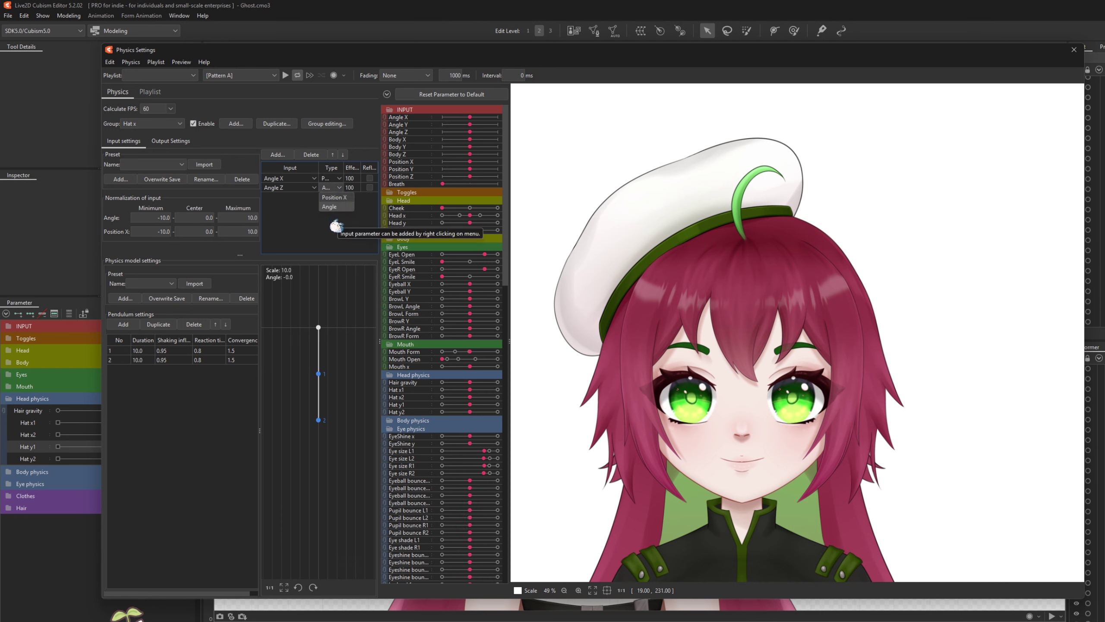
double_click(350, 178)
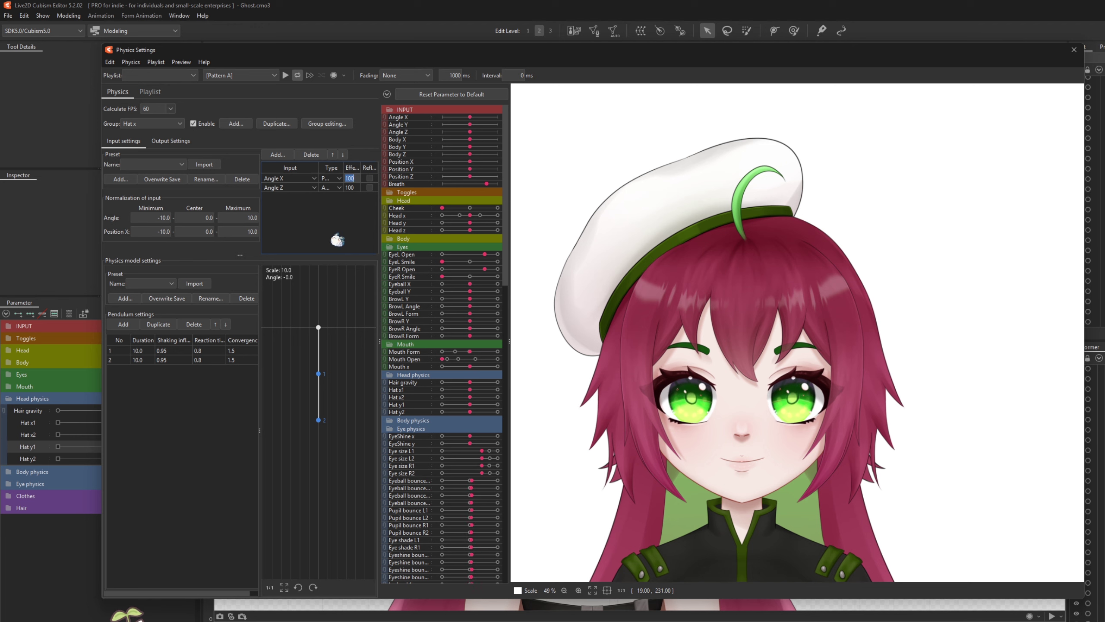
click(321, 238)
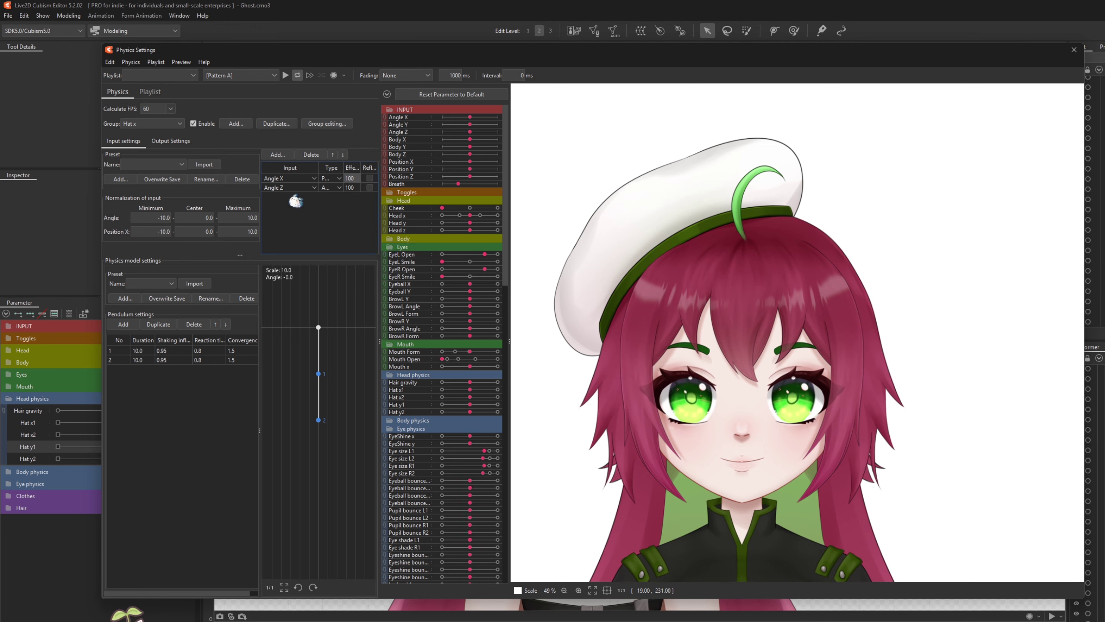
Step: Try adding Body X as a Hat x input with effectiveness 20 and Angle X at 80, and undo the changes
click(277, 155)
click(523, 258)
click(573, 437)
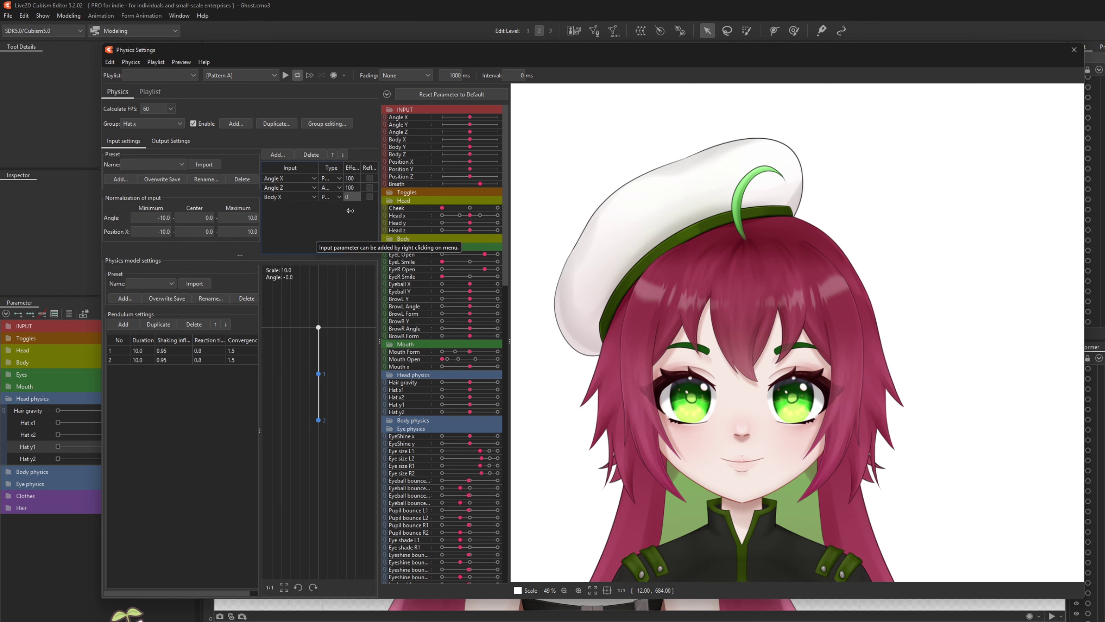
click(352, 178)
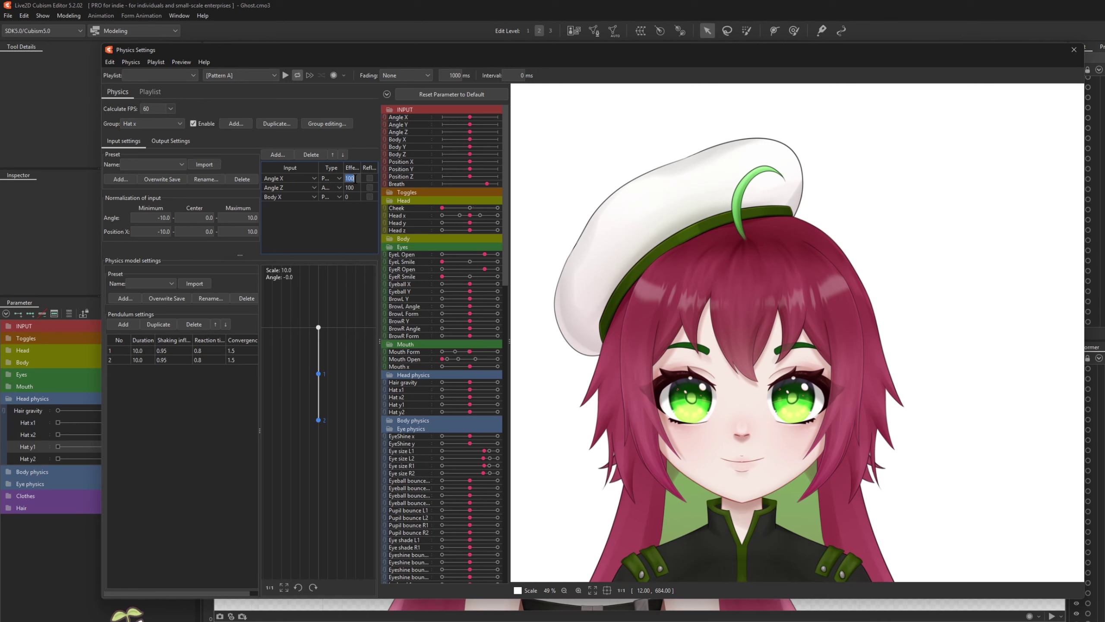
click(351, 197)
text(20)
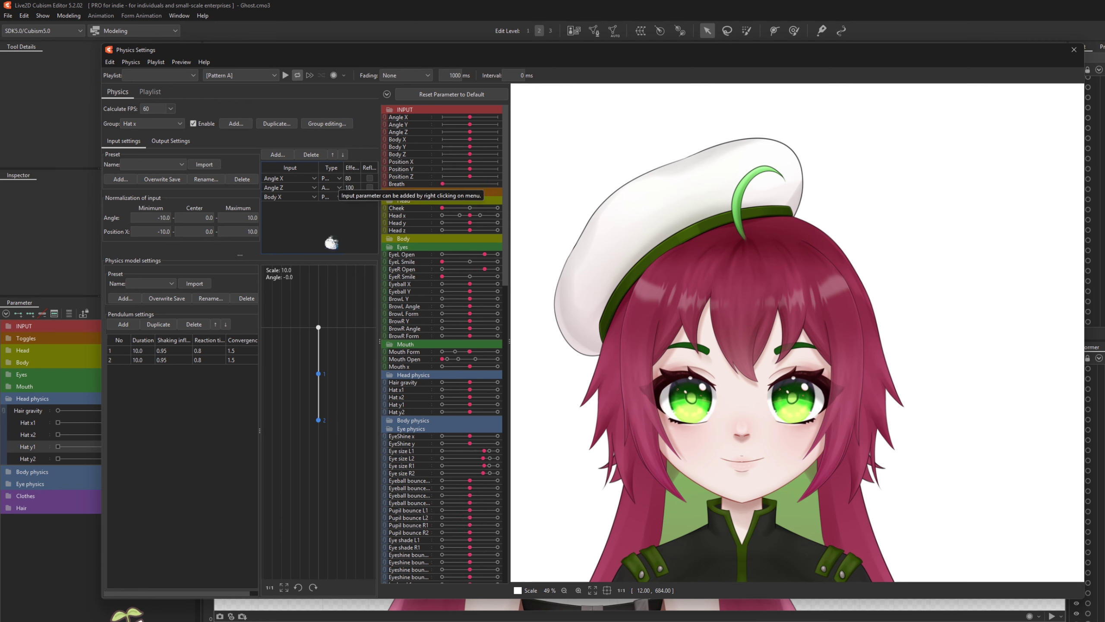
key(ctrl+z)
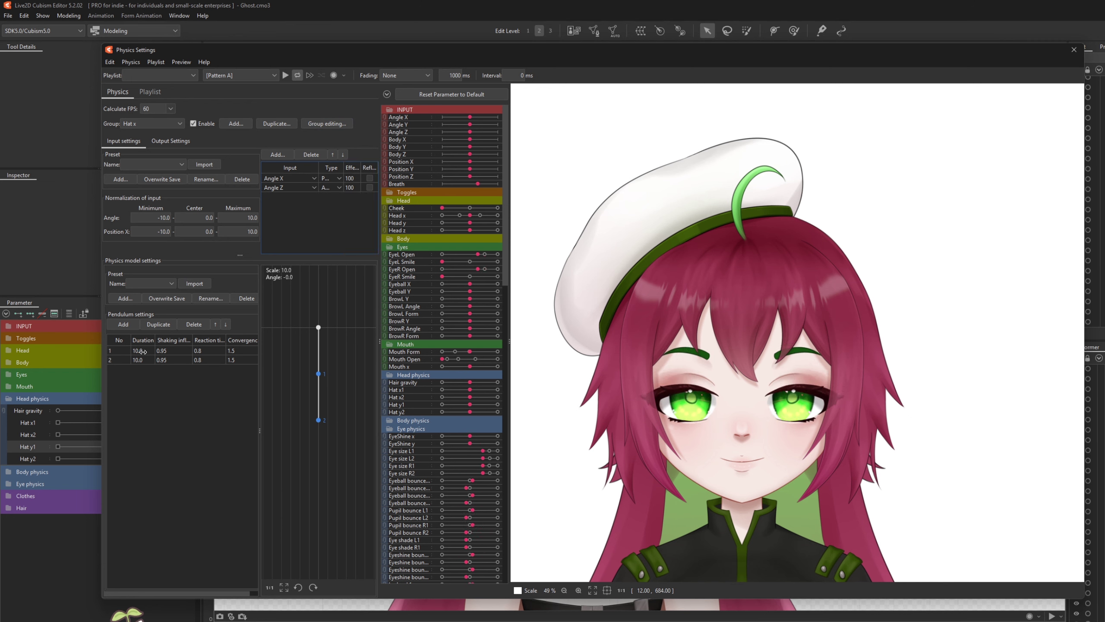
Step: Swing the model in the physics preview to test the pendulum, and show the Hat x group's output settings
drag(524, 366, 535, 367)
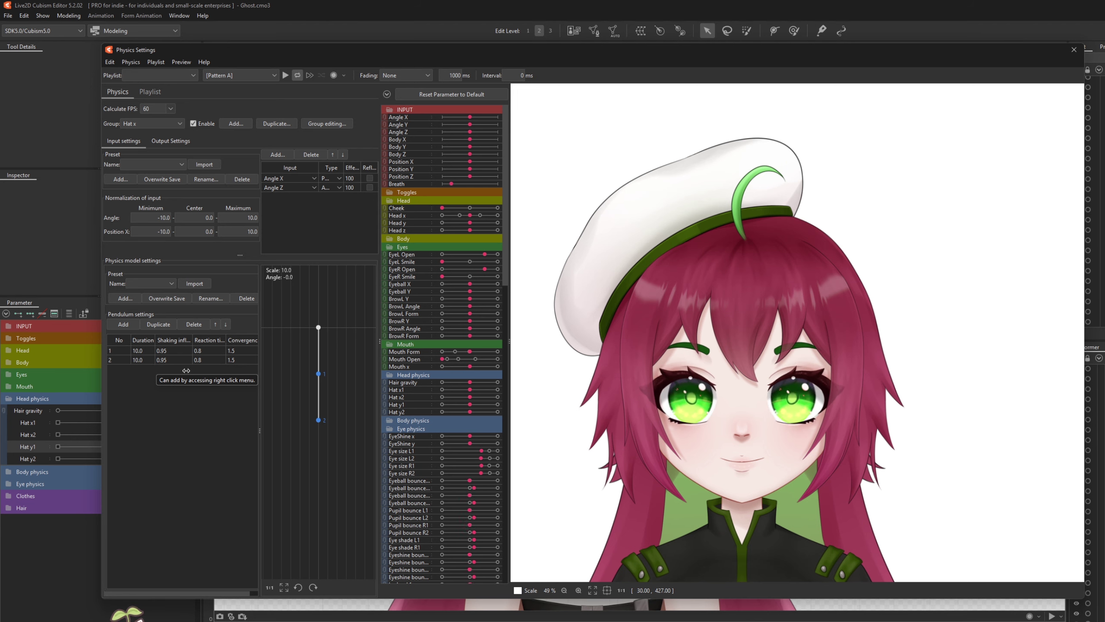
drag(156, 361, 124, 353)
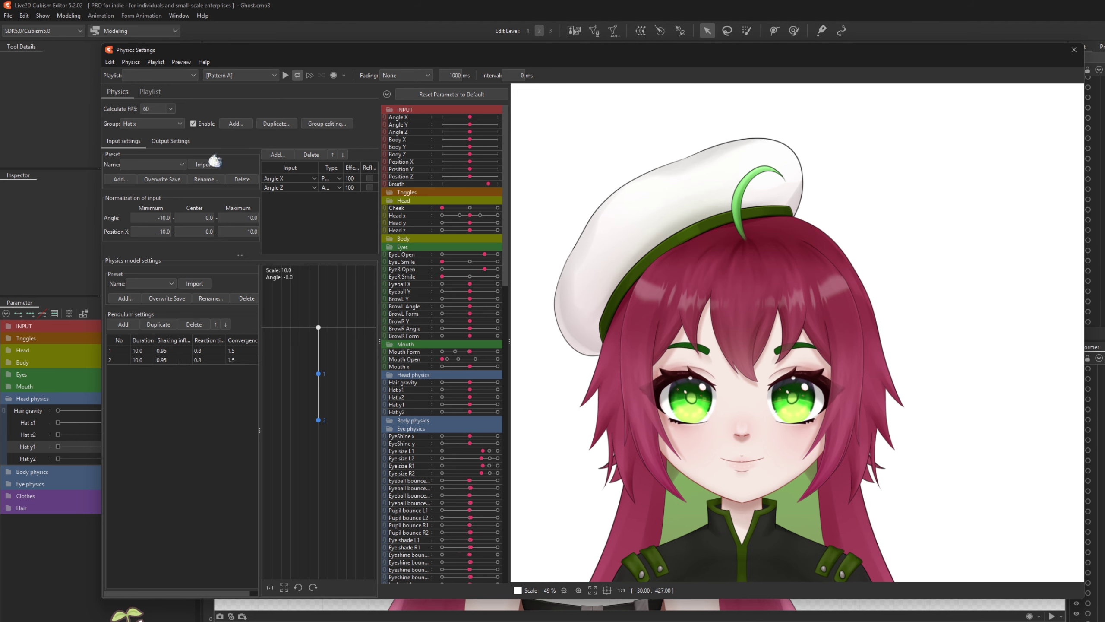
click(173, 144)
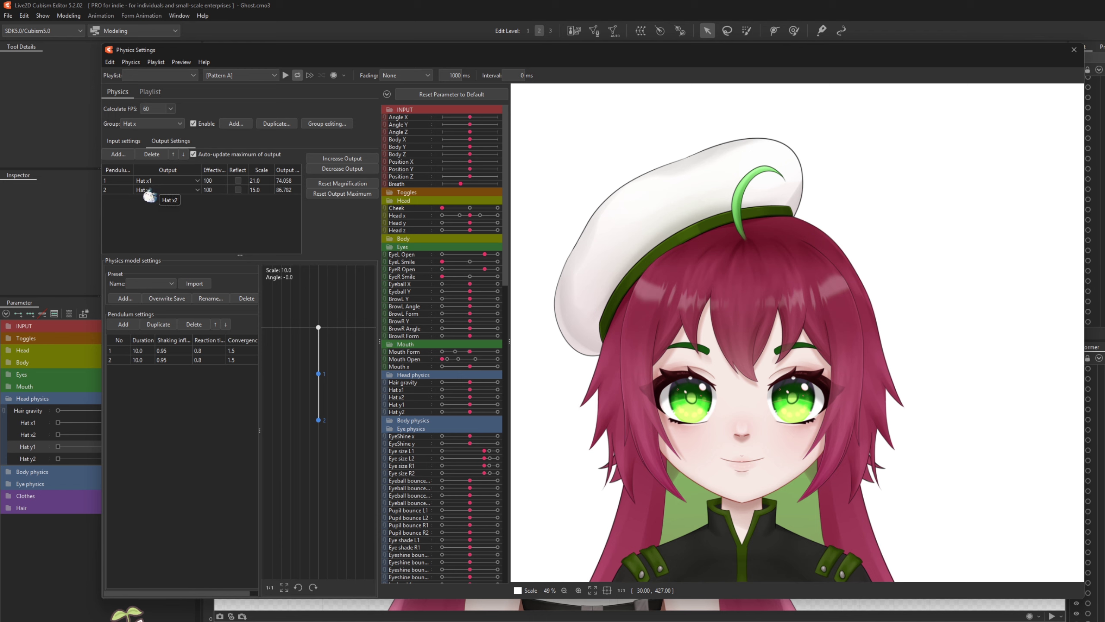
Step: Browse the parameters available as outputs for the Hat x group without adding any
click(117, 155)
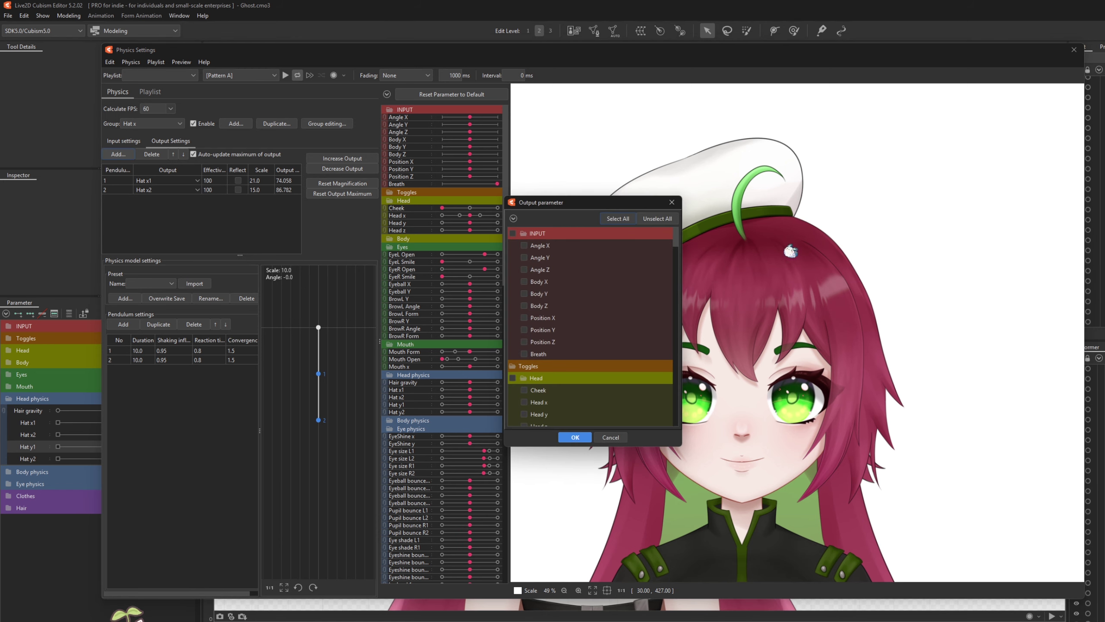
drag(676, 247, 675, 345)
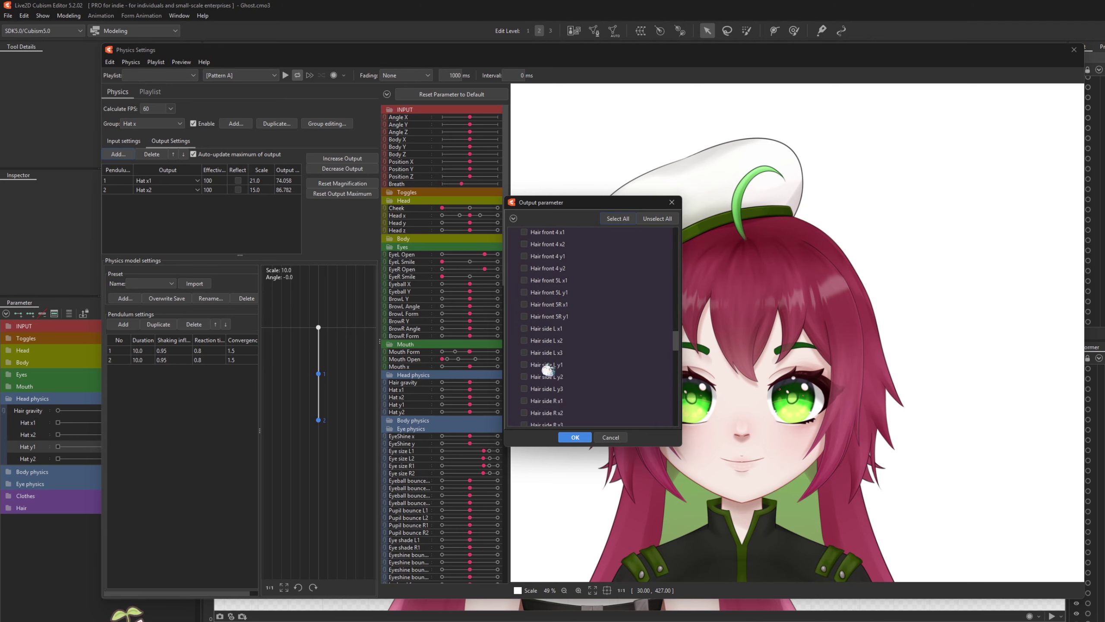
click(671, 202)
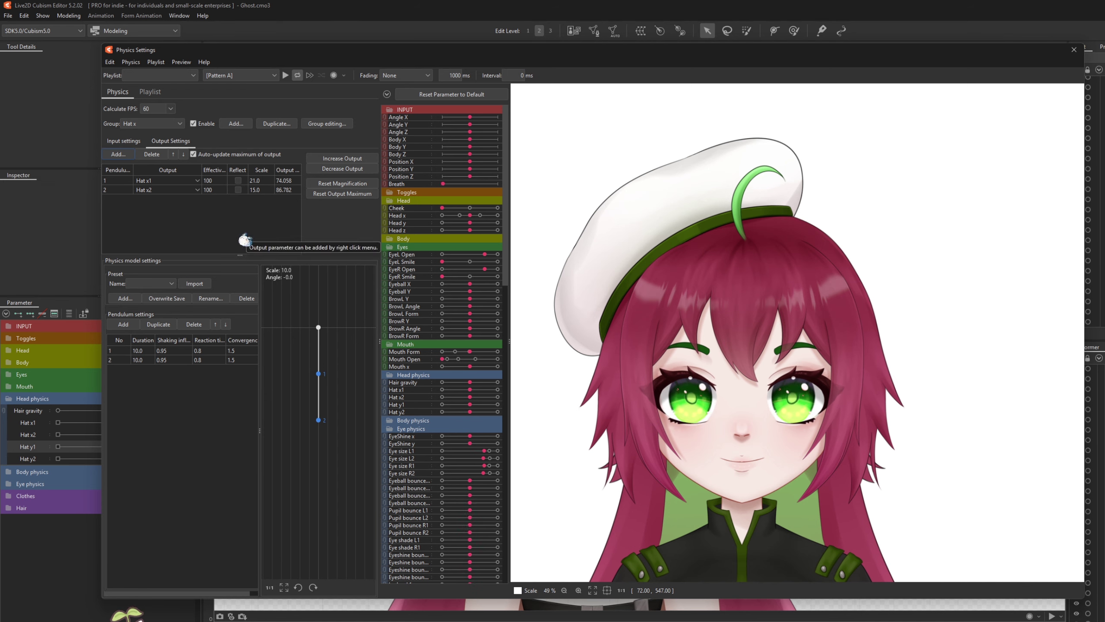
Step: Test the hat's sideways sway in the preview and try duplicating the Hat x group without creating the copy
drag(807, 319, 1065, 327)
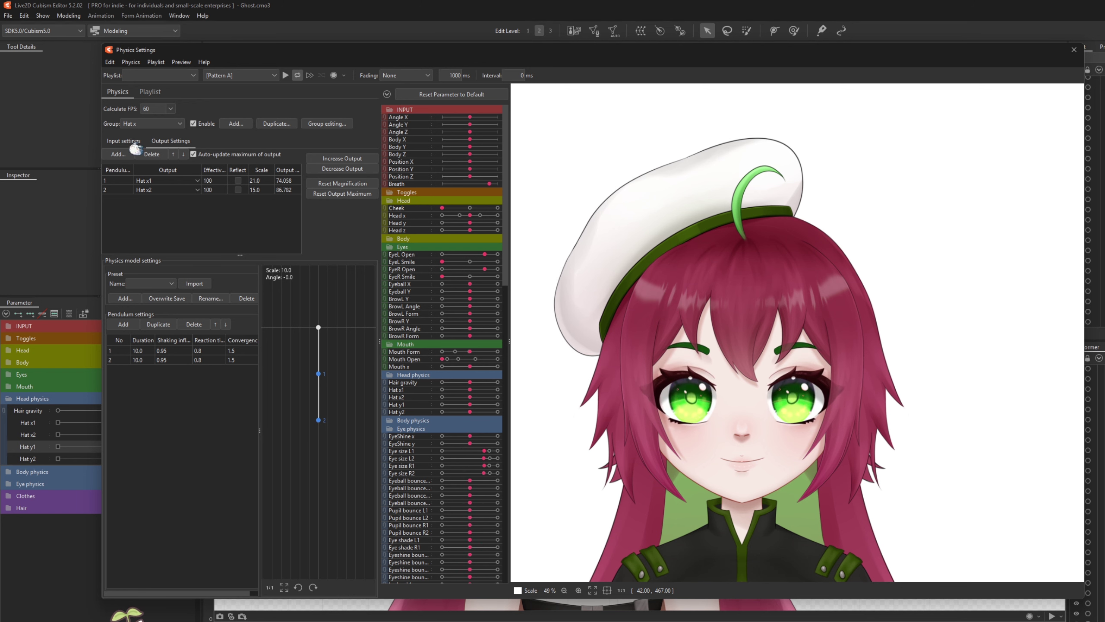
click(277, 125)
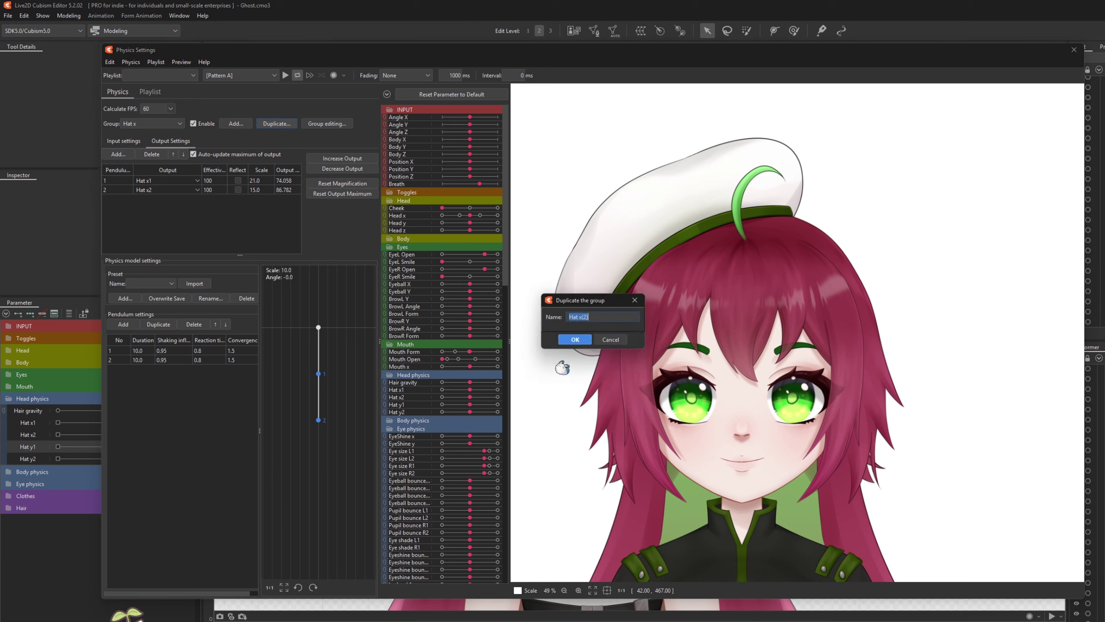
click(614, 341)
Step: Switch to the Hat y physics group and review its input and output settings
click(157, 123)
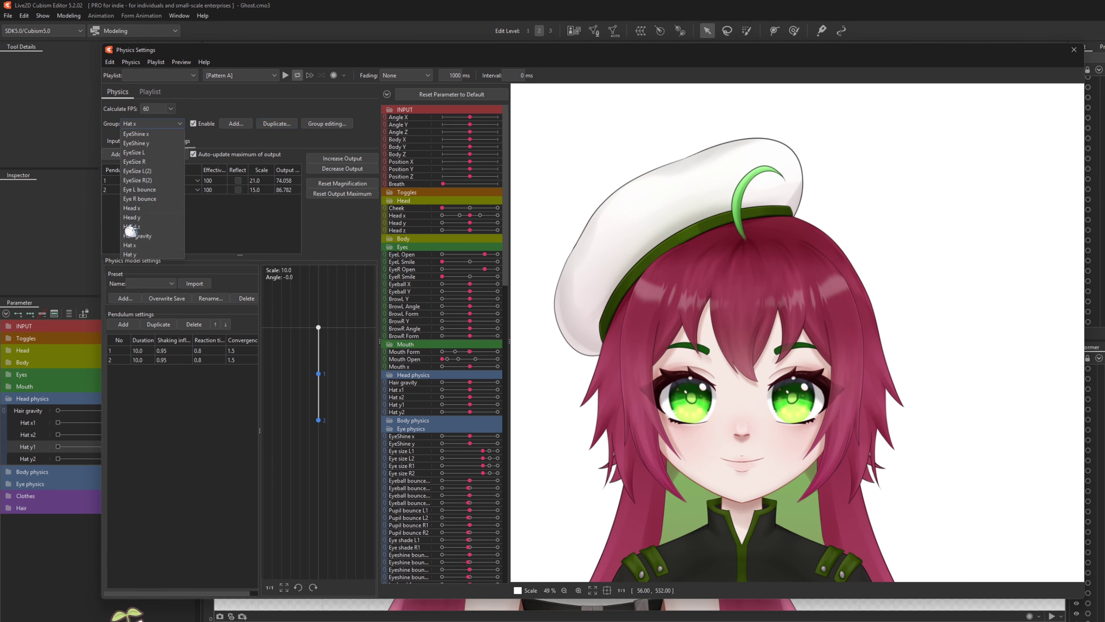
click(130, 260)
click(123, 141)
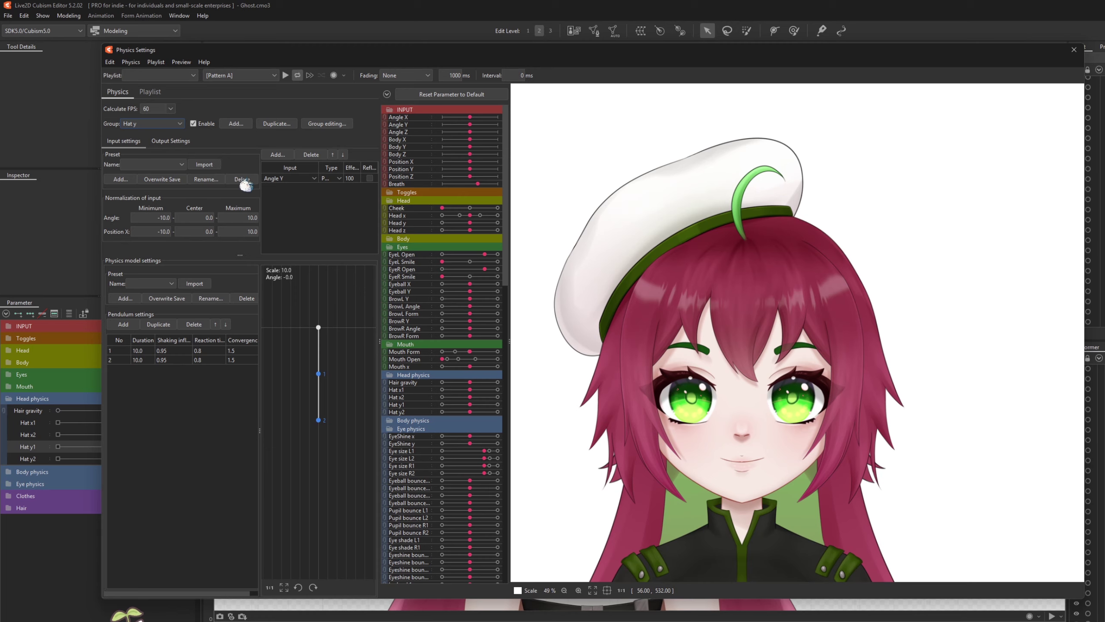
click(171, 141)
Step: Test the Hat y group's movement in the physics preview and close Physics Settings
drag(623, 407, 777, 302)
drag(763, 275, 779, 305)
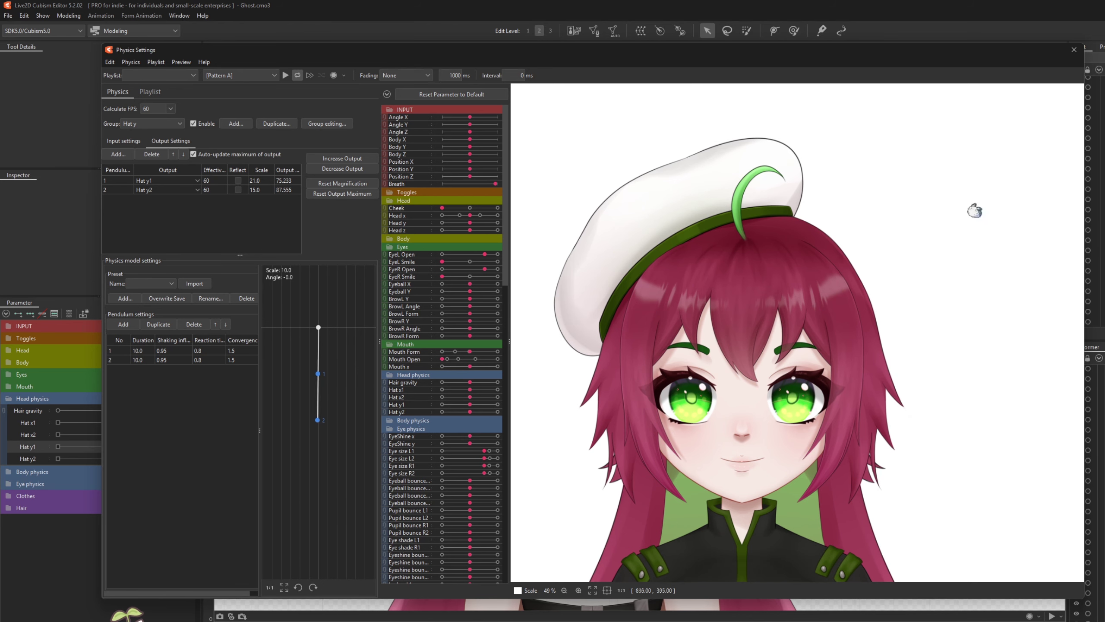
key(Escape)
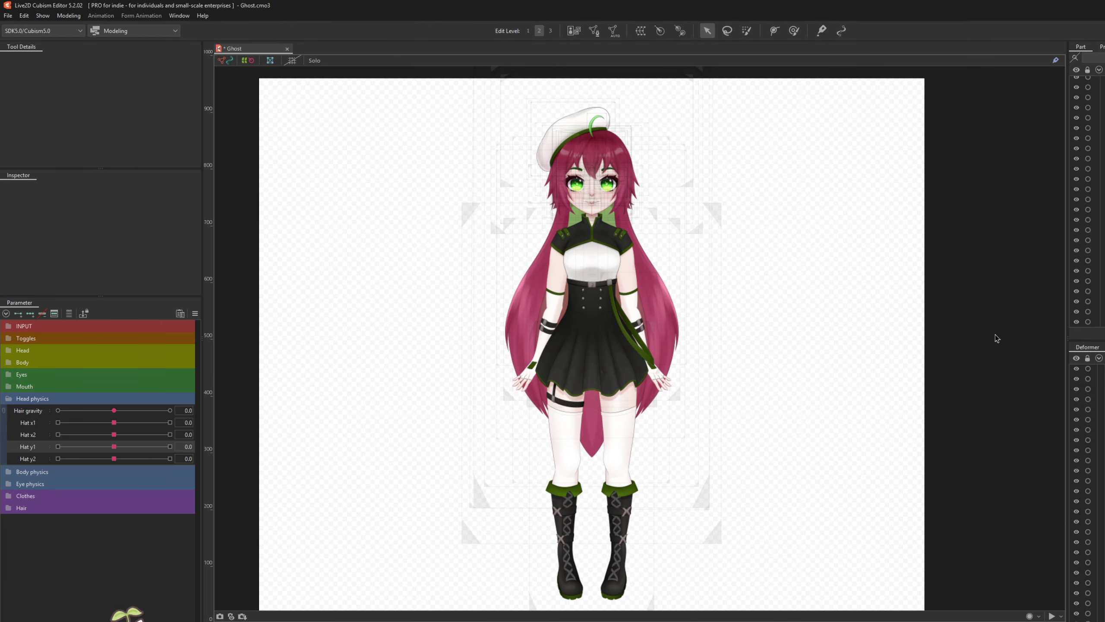